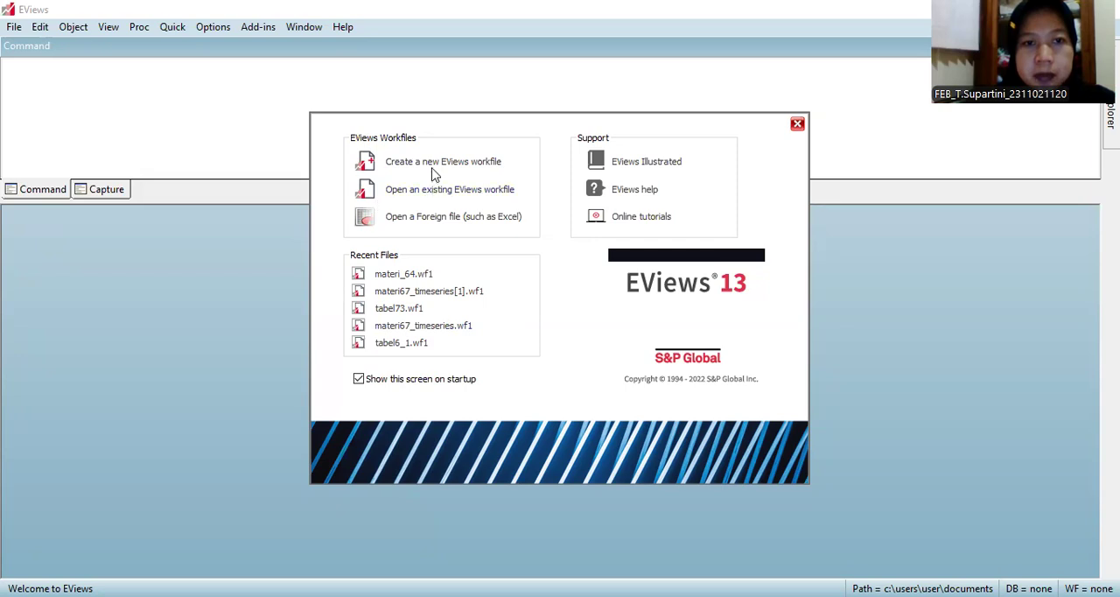
# Step: Create a new workfile with dated regular annual frequency, starting in 1960 and ending in 2006
pyautogui.click(430, 169)
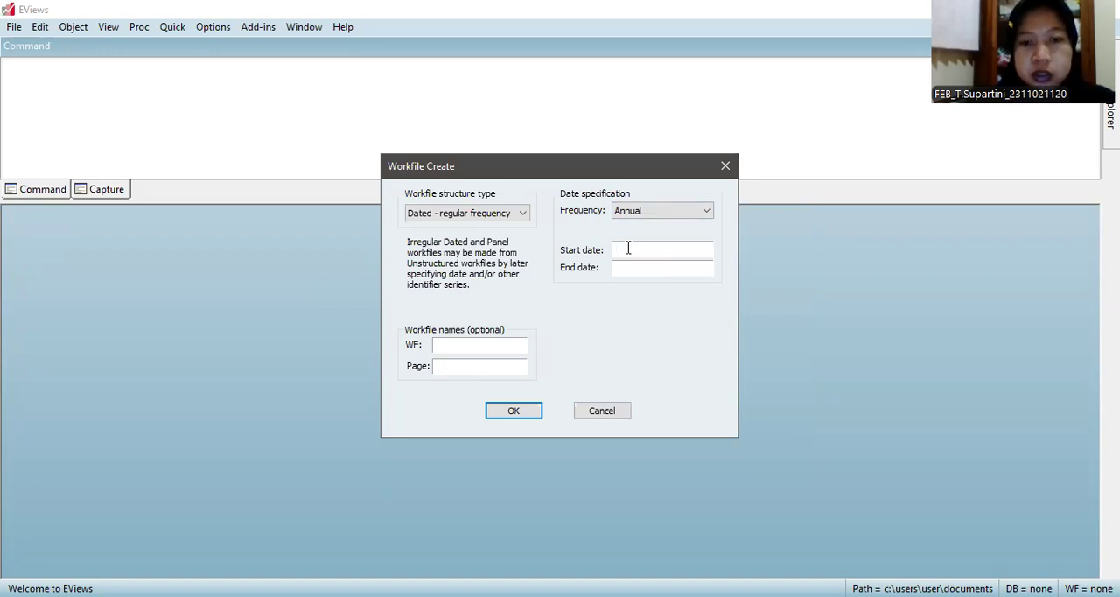
pyautogui.write('19')
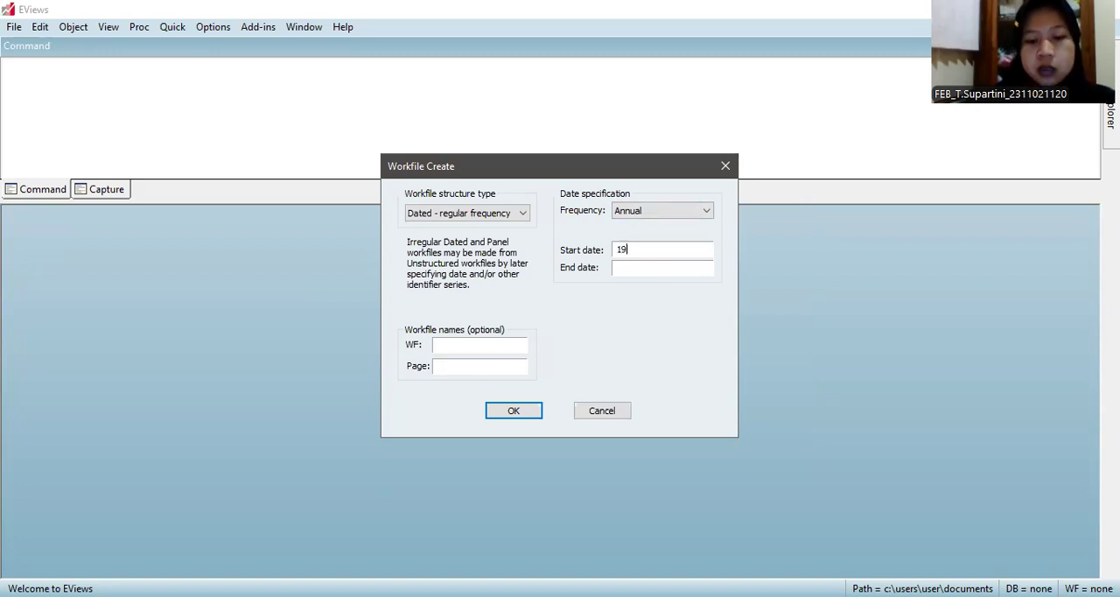
pyautogui.write('60')
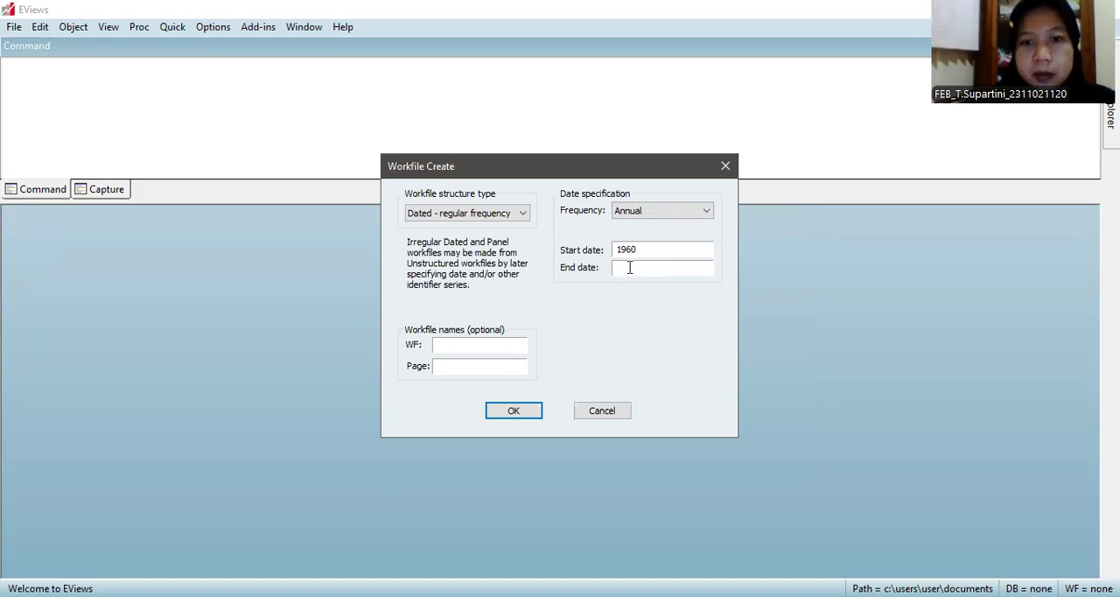
pyautogui.write('2006')
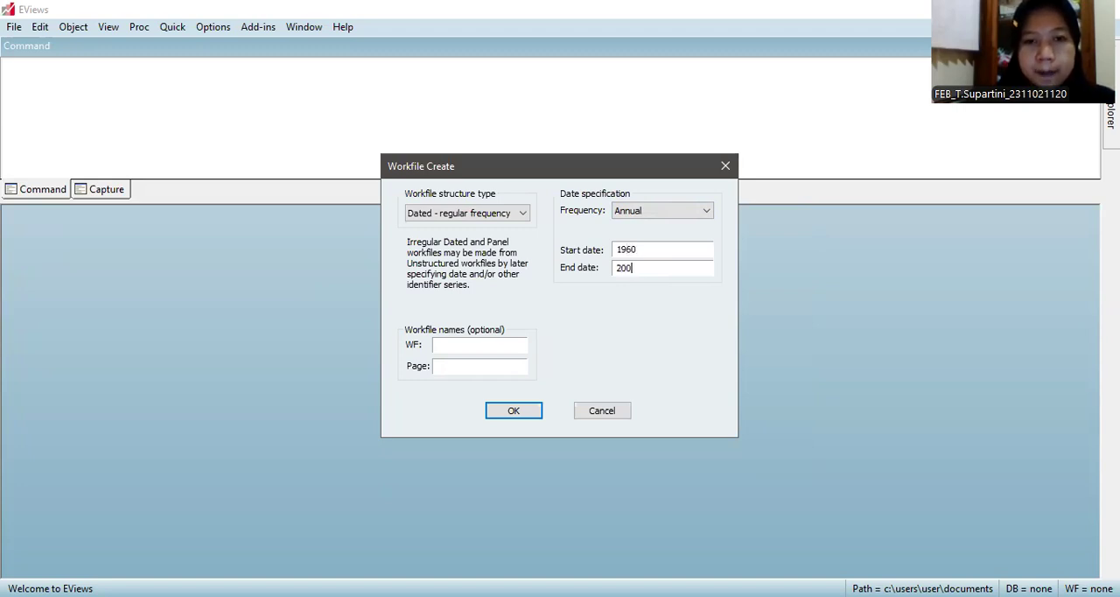
pyautogui.click(523, 411)
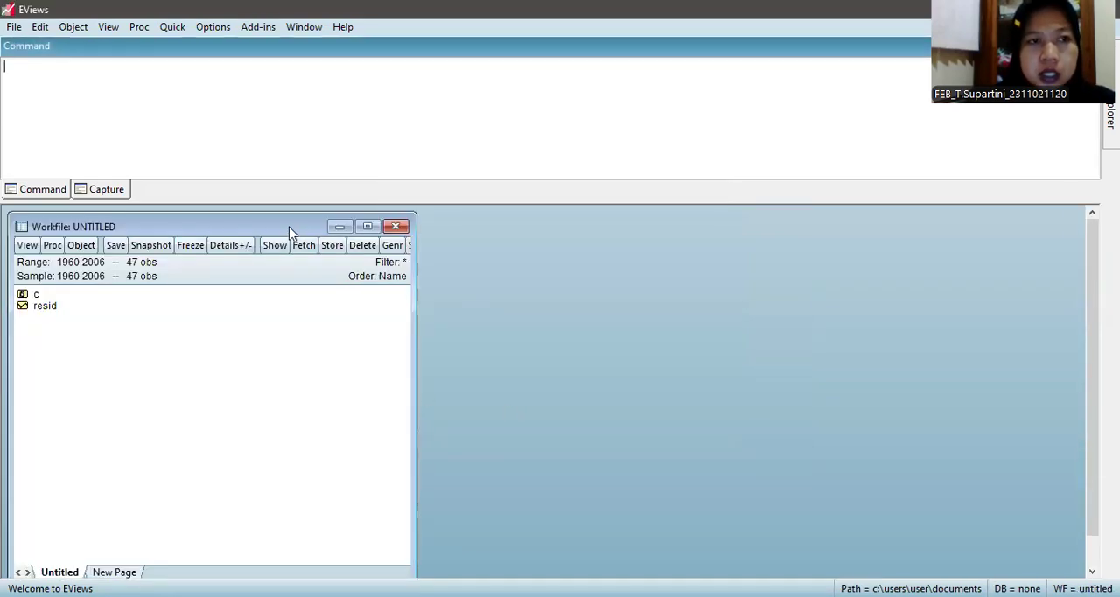
# Step: Open an empty group and paste the copied INFLRATE and UNRATE data, with the series names in the header row above 1960
pyautogui.click(172, 28)
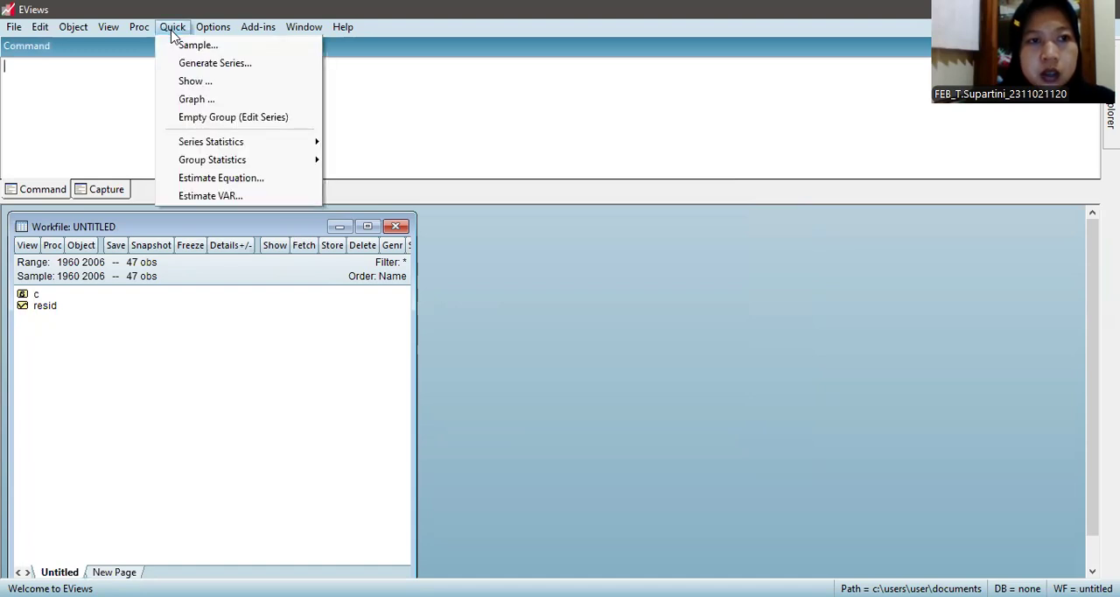
pyautogui.click(223, 117)
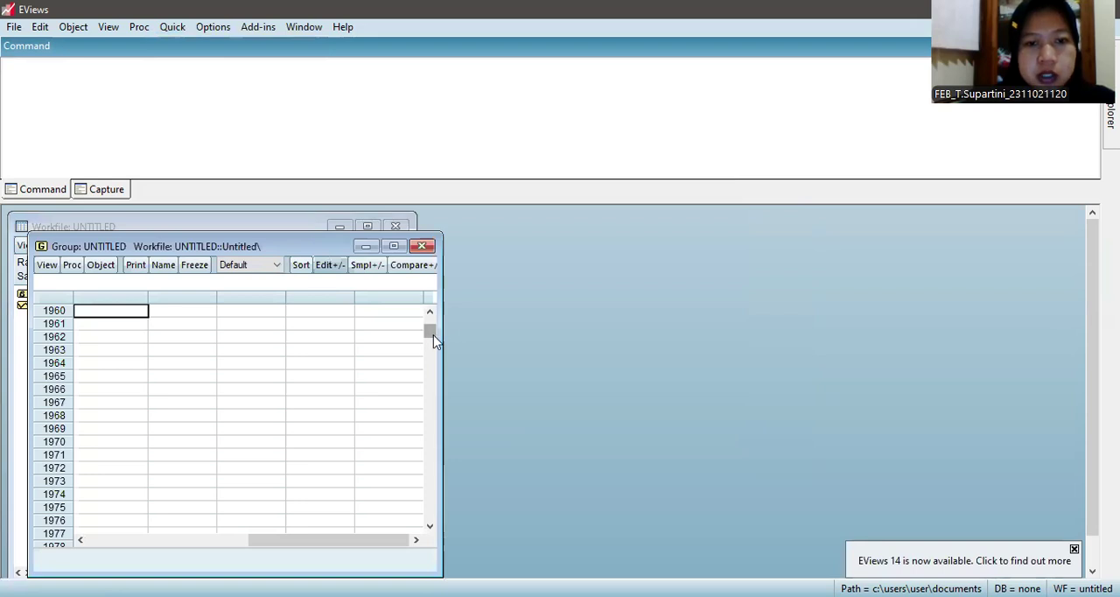
pyautogui.click(429, 324)
pyautogui.click(145, 321)
pyautogui.click(145, 310)
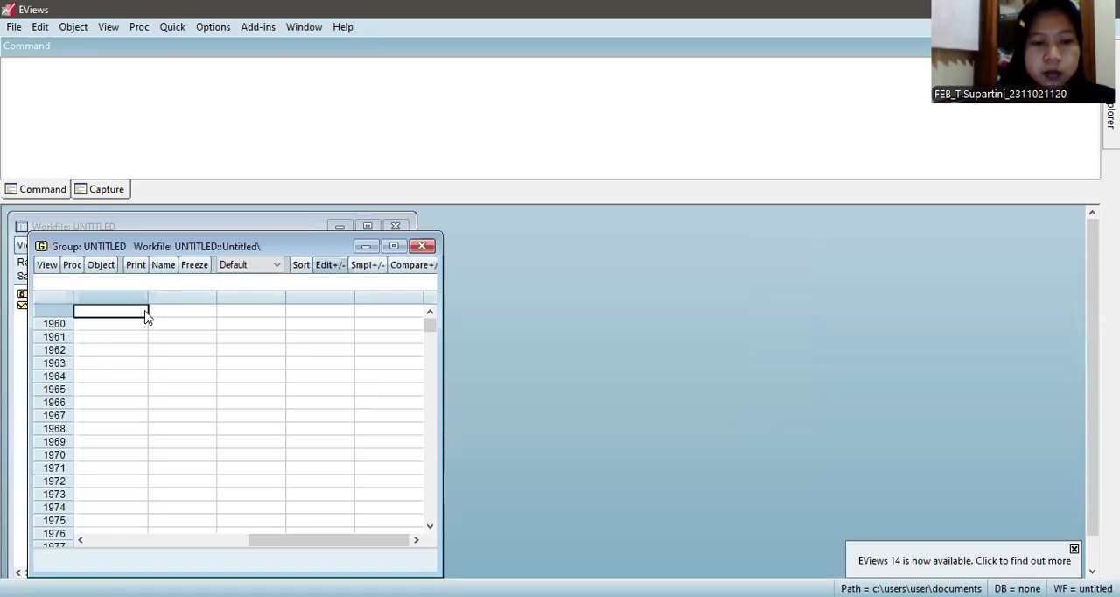
pyautogui.hotkey('ctrl', 'v')
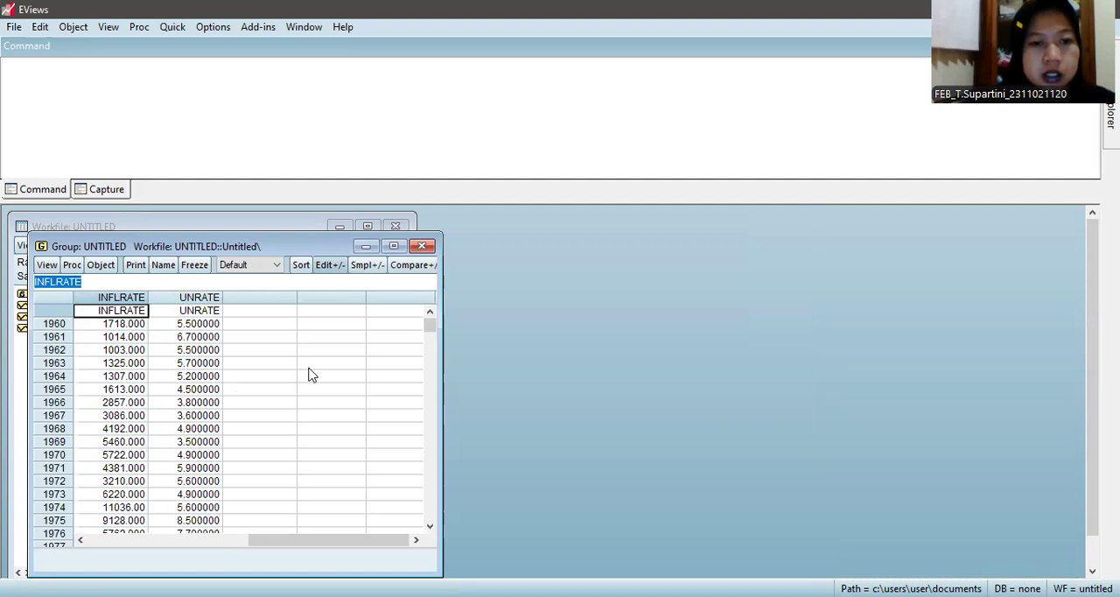
pyautogui.click(258, 368)
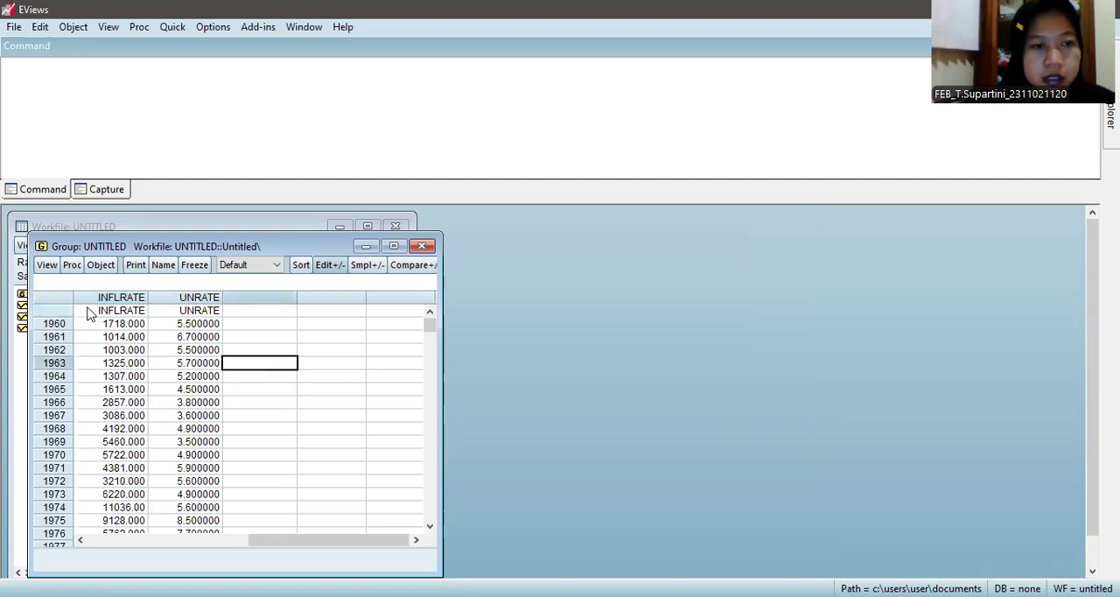
# Step: Set the numeric display format of the whole INFLRATE and UNRATE columns to Significant digits
pyautogui.click(90, 313)
pyautogui.moveTo(90, 313); pyautogui.dragTo(207, 565)
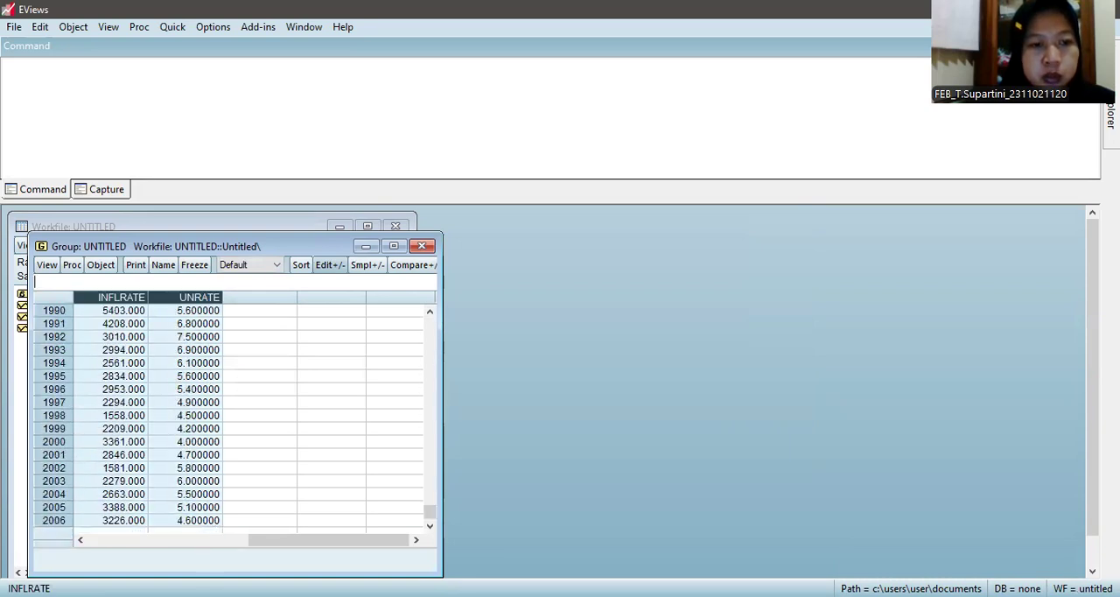
pyautogui.moveTo(198, 513); pyautogui.dragTo(198, 519)
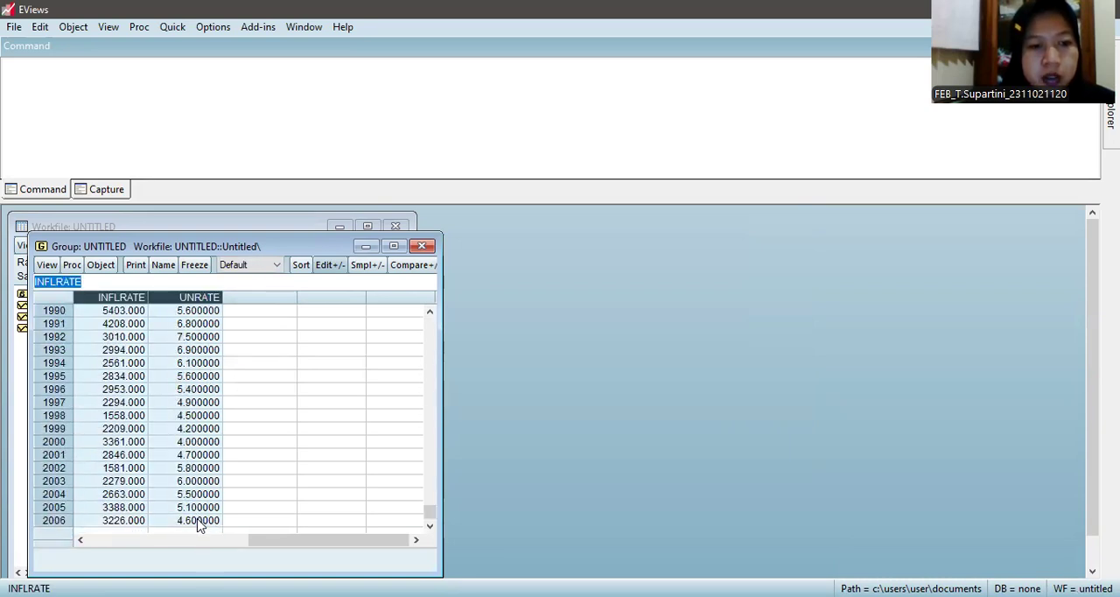
pyautogui.rightClick(186, 434)
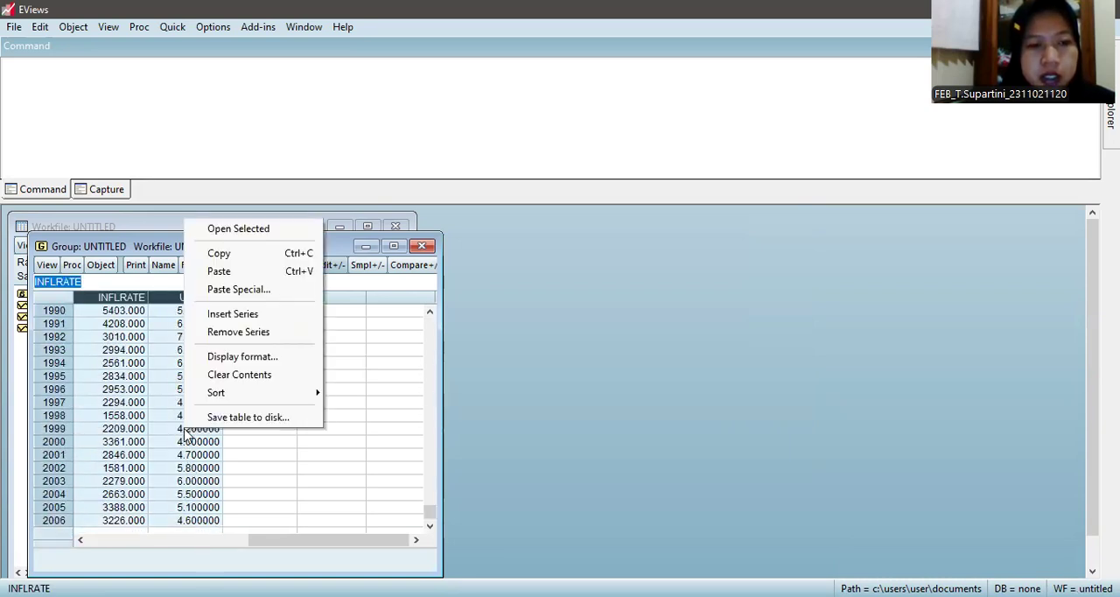
pyautogui.click(243, 357)
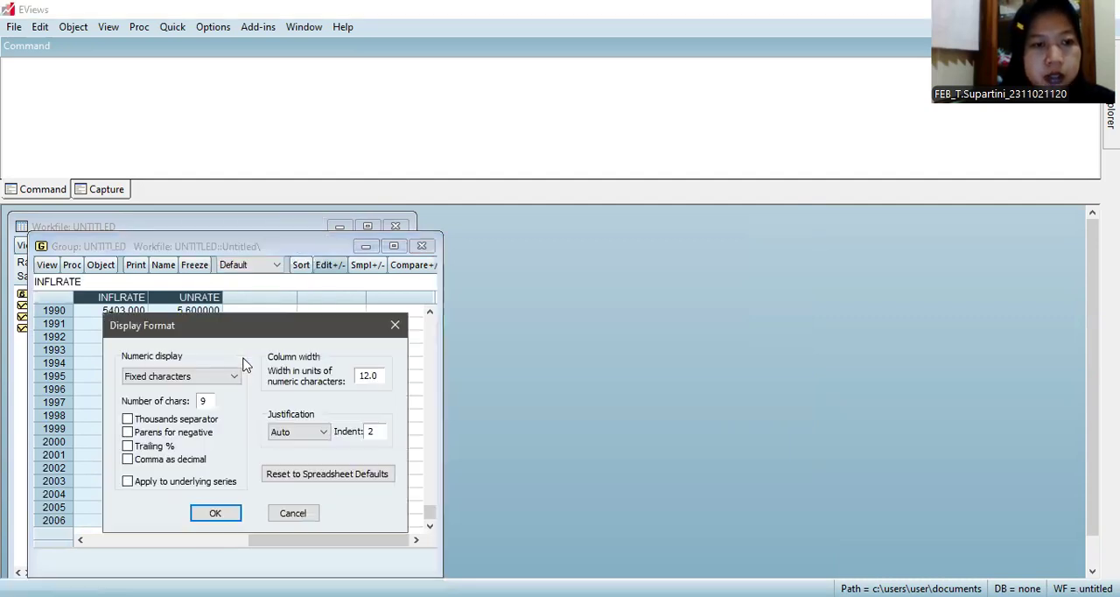
pyautogui.click(236, 378)
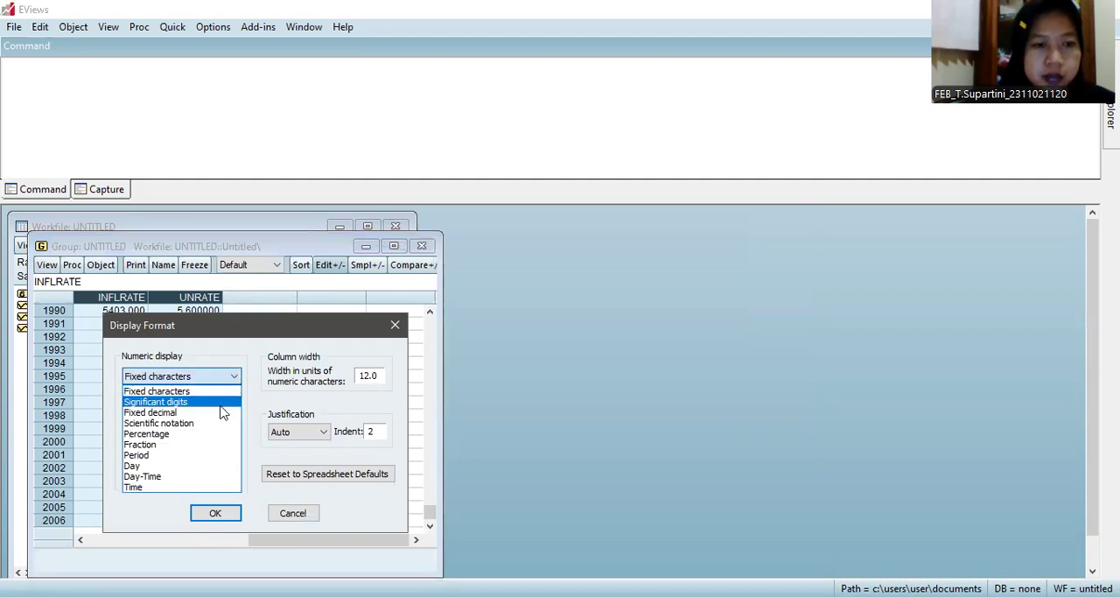
pyautogui.click(220, 405)
pyautogui.click(216, 514)
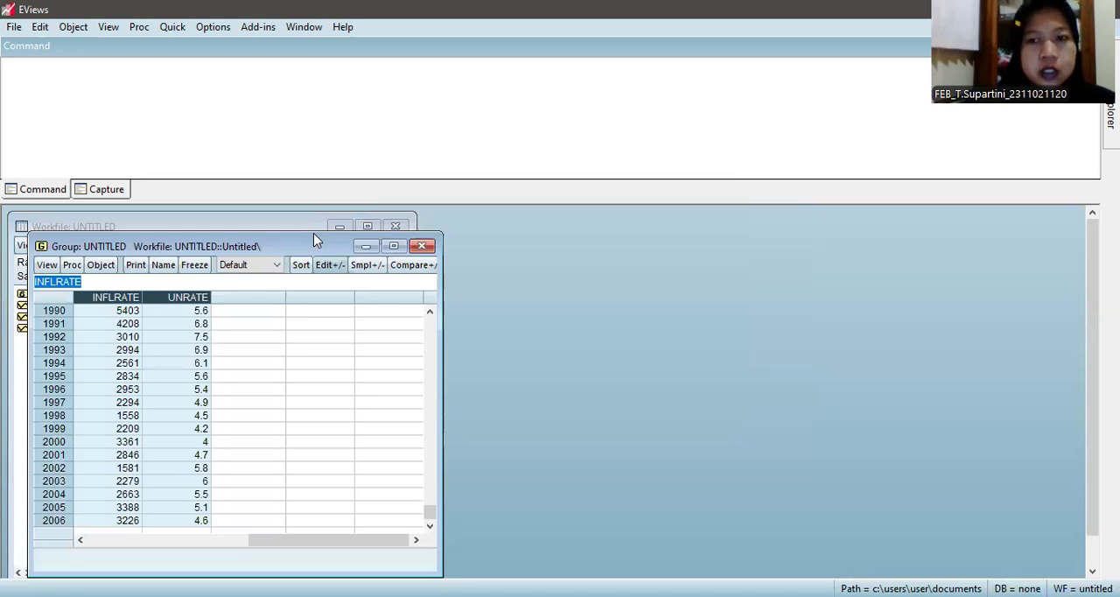
# Step: Make an equation from the two series and reorder its specification to read "inflrate c unrate"
pyautogui.moveTo(313, 234); pyautogui.dragTo(315, 216)
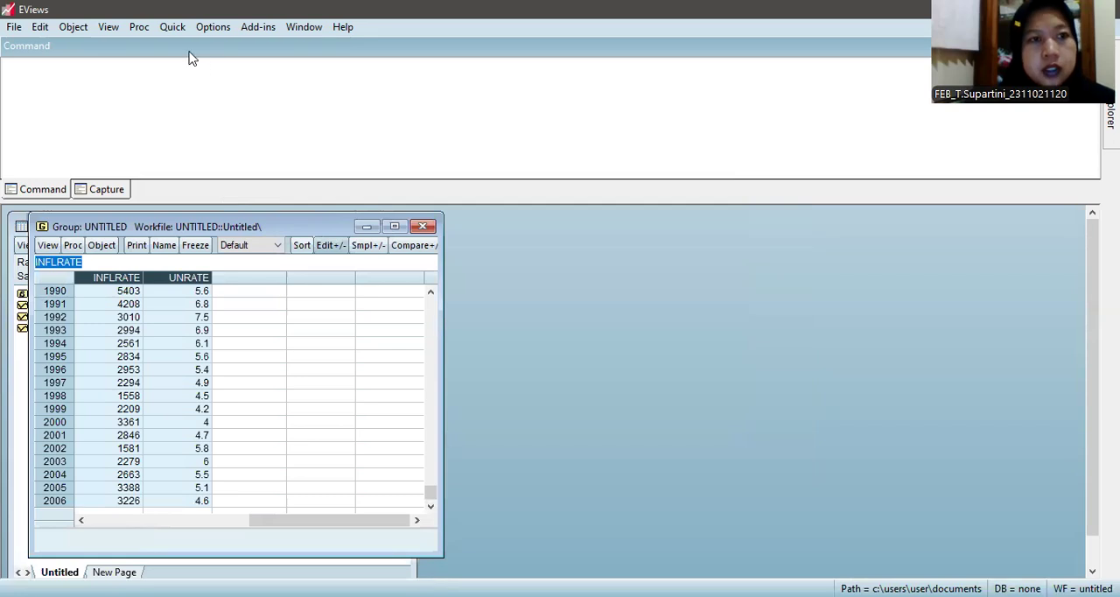
pyautogui.click(139, 28)
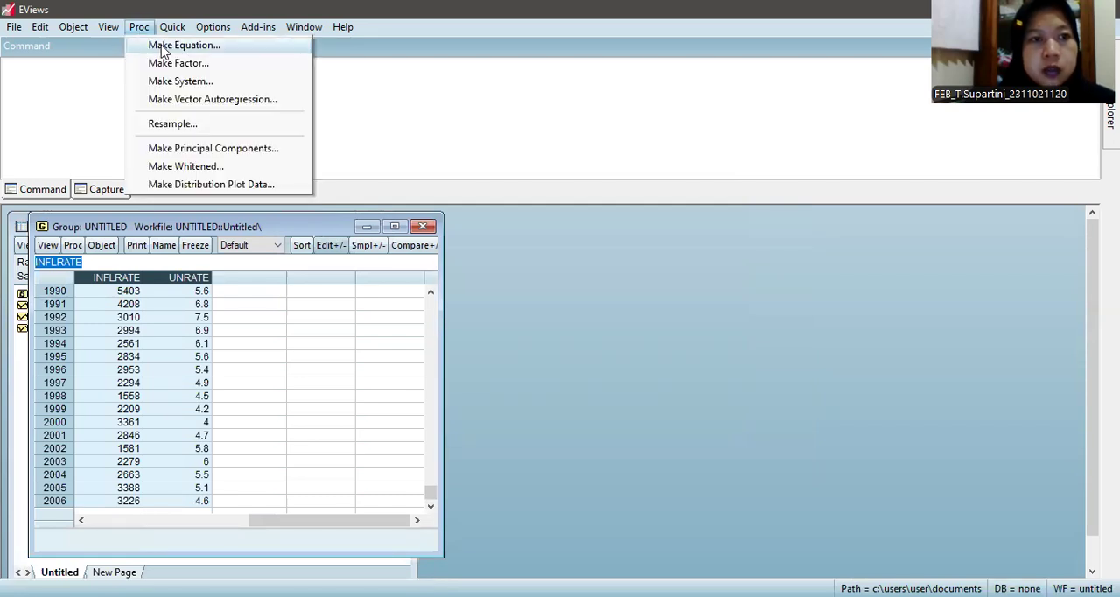
pyautogui.click(163, 48)
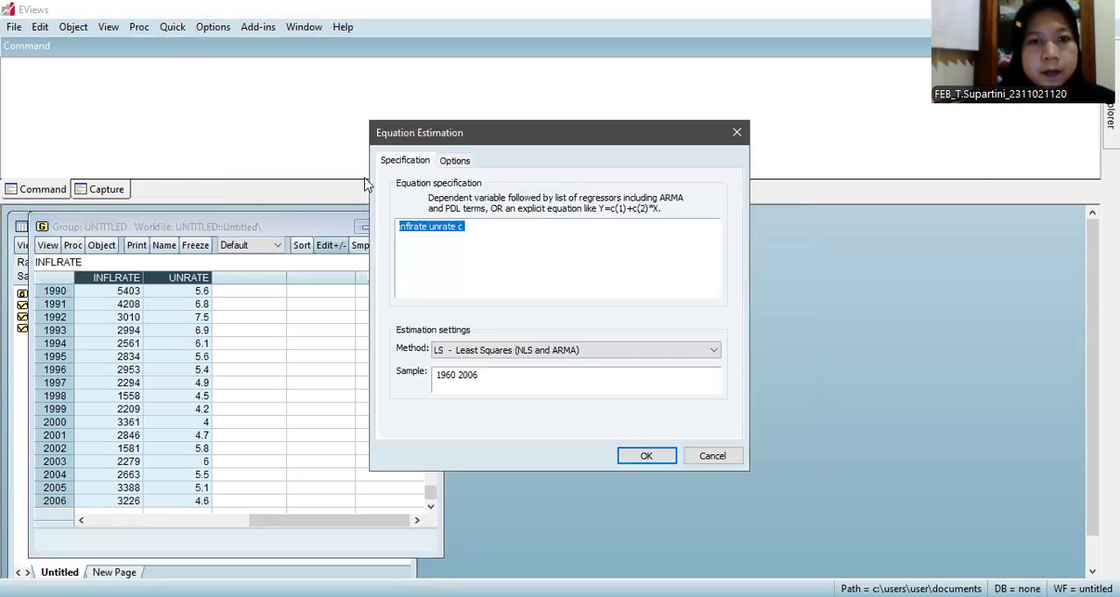
pyautogui.click(488, 228)
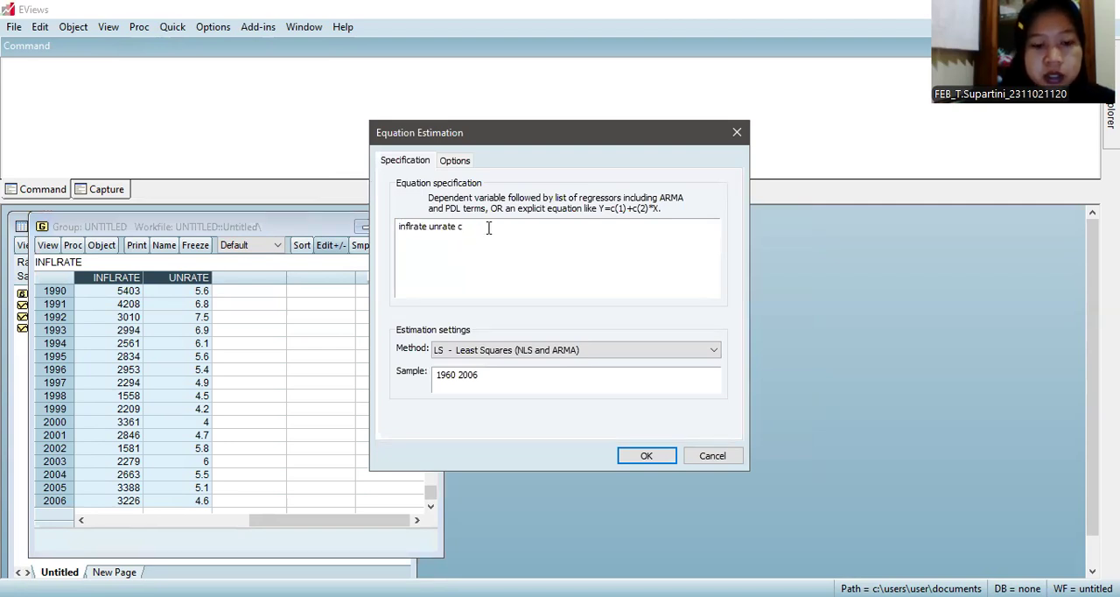
pyautogui.click(432, 226)
pyautogui.write('c')
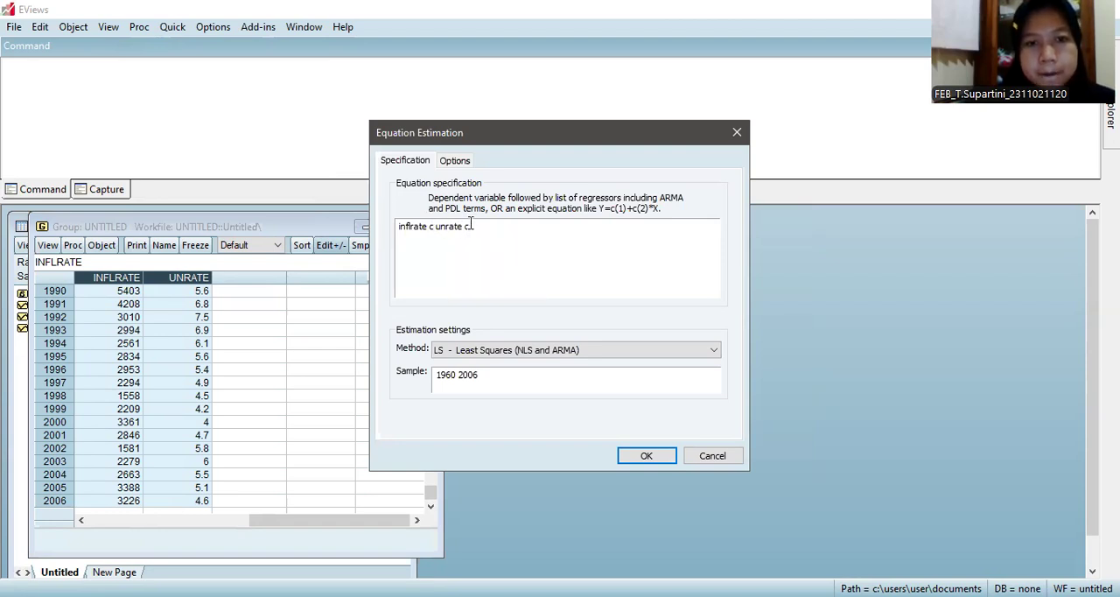
pyautogui.press('BackSpace')
pyautogui.press('BackSpace')
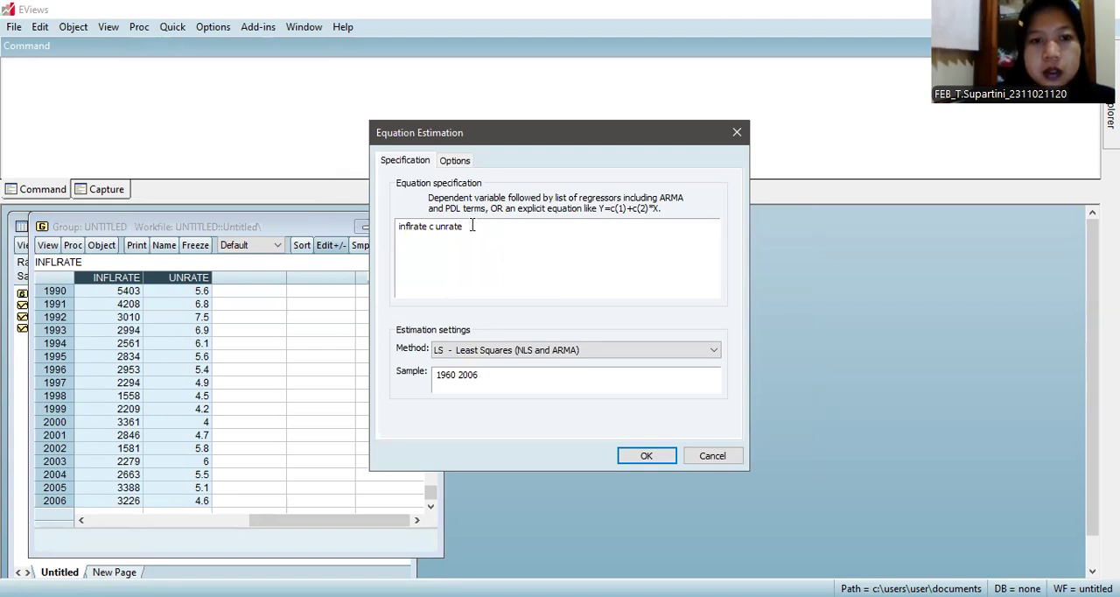
# Step: Change the dependent variable to log(inflrate), estimate the equation by least squares and view the regression output enlarged
pyautogui.click(400, 226)
pyautogui.write('log(')
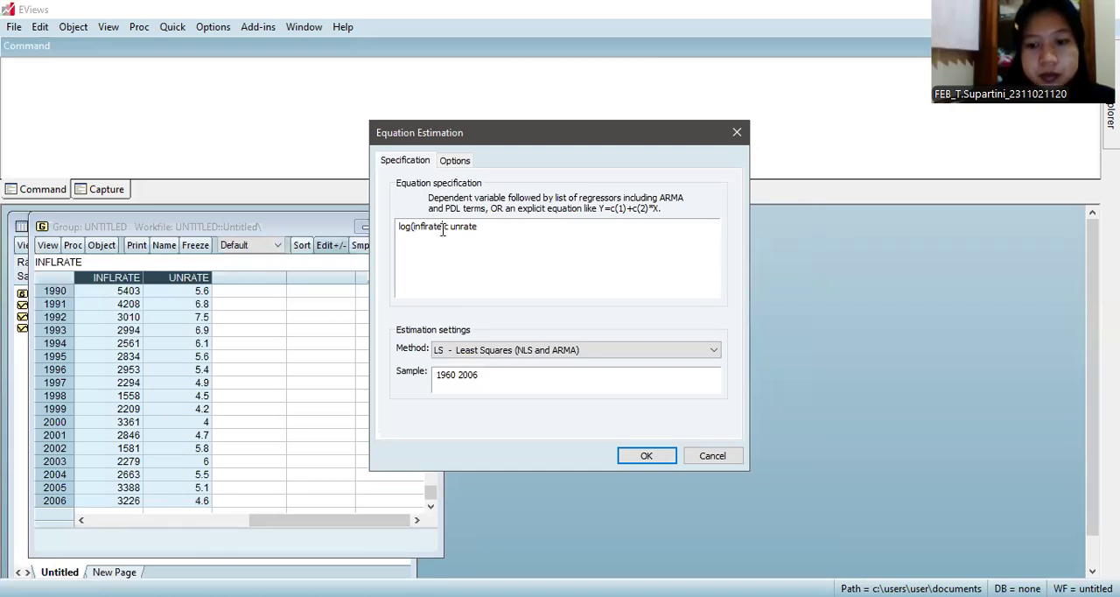
pyautogui.write(')')
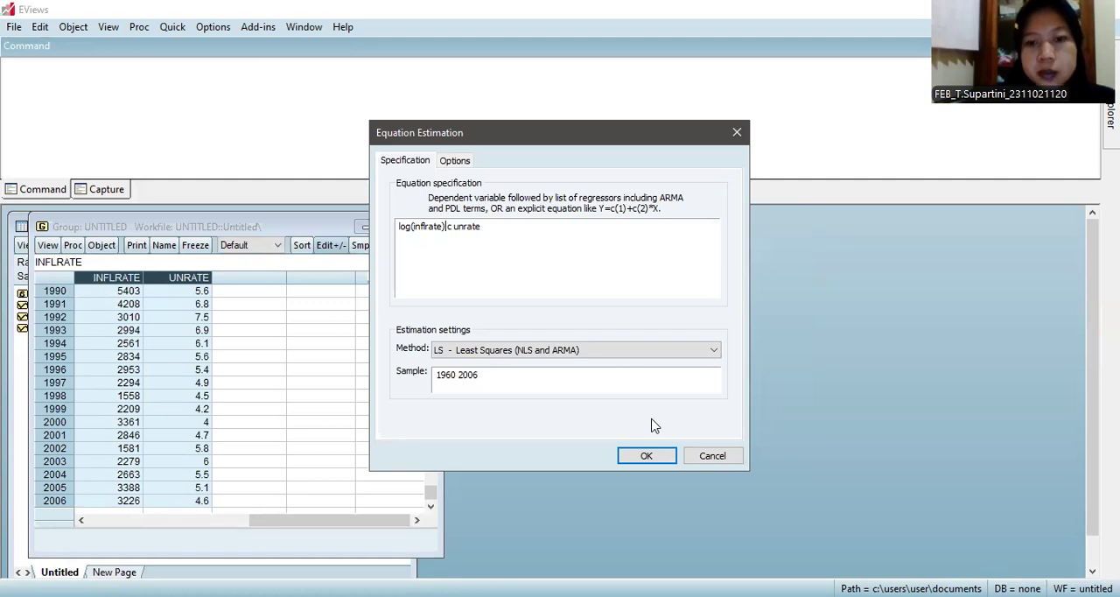
pyautogui.click(658, 458)
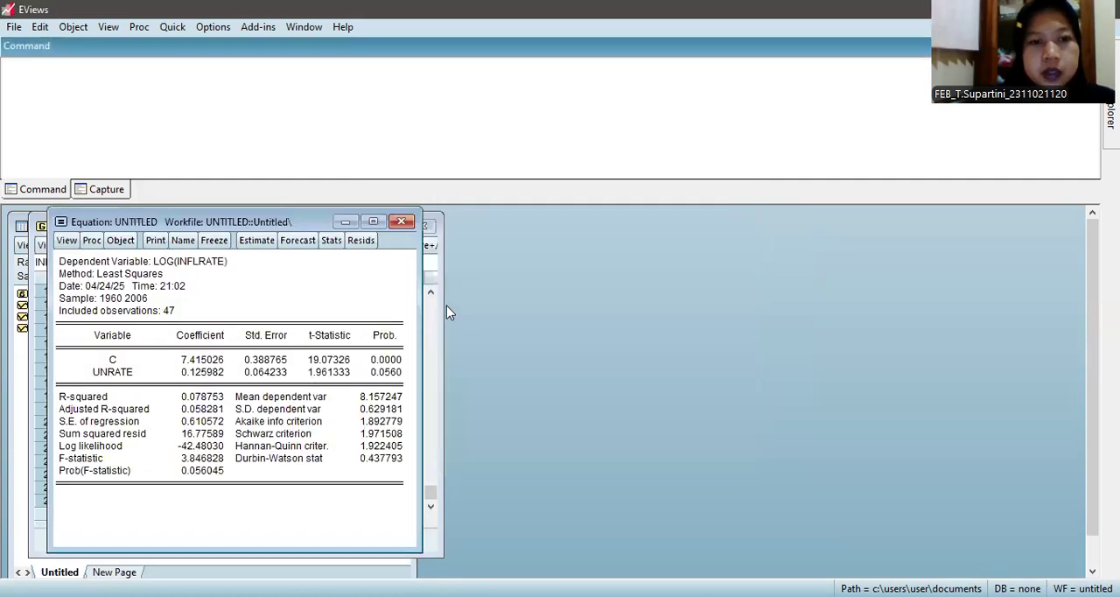
pyautogui.click(373, 222)
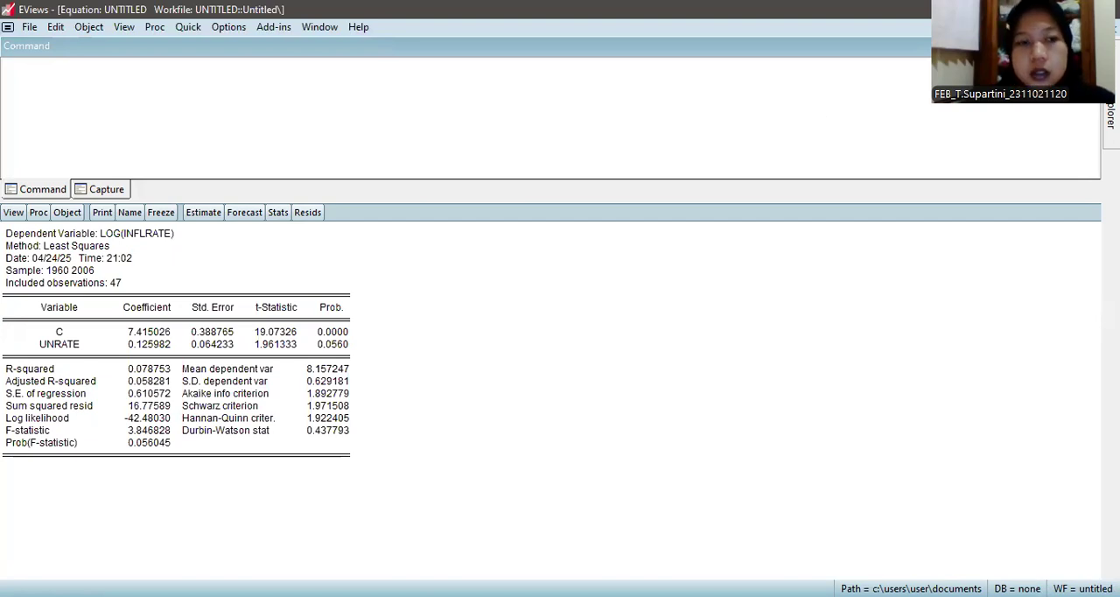
pyautogui.click(1095, 28)
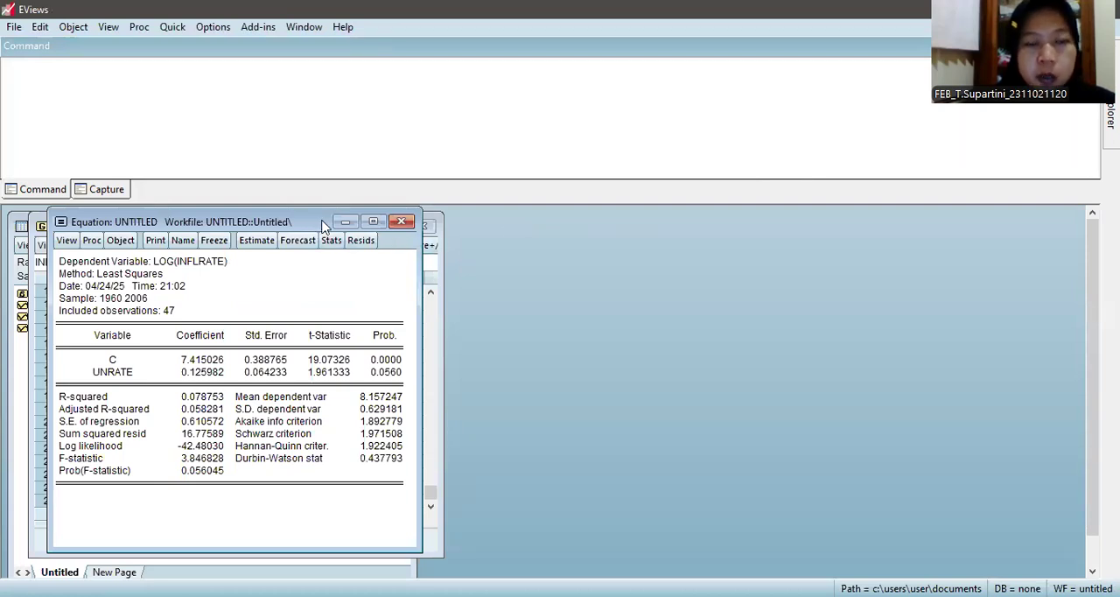
# Step: Name the estimated equation object equation_loglin
pyautogui.moveTo(322, 222); pyautogui.dragTo(360, 222)
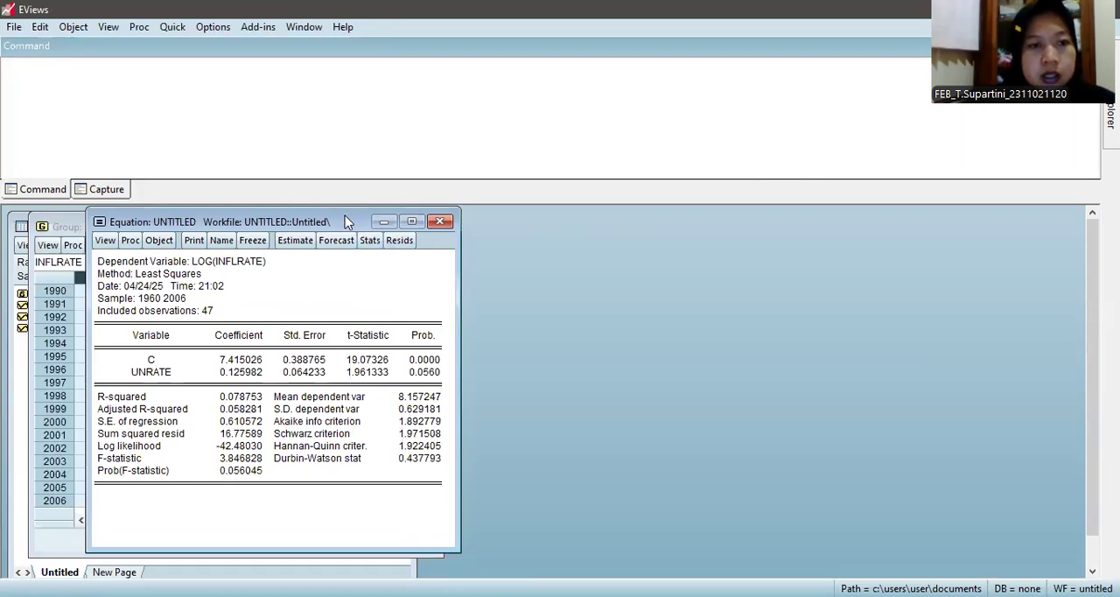
pyautogui.click(222, 241)
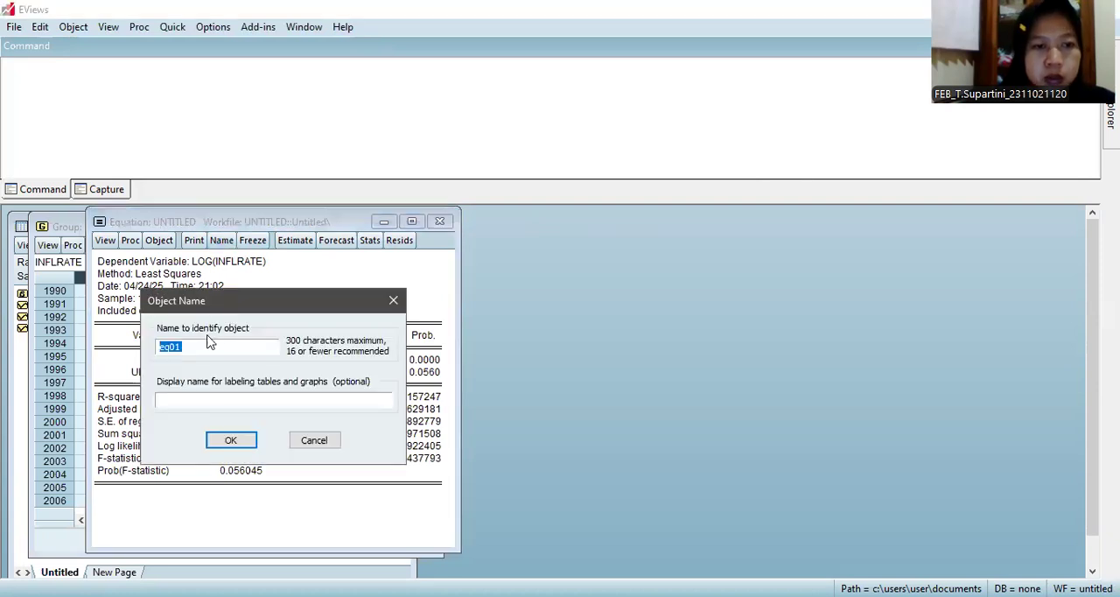
pyautogui.write('eq')
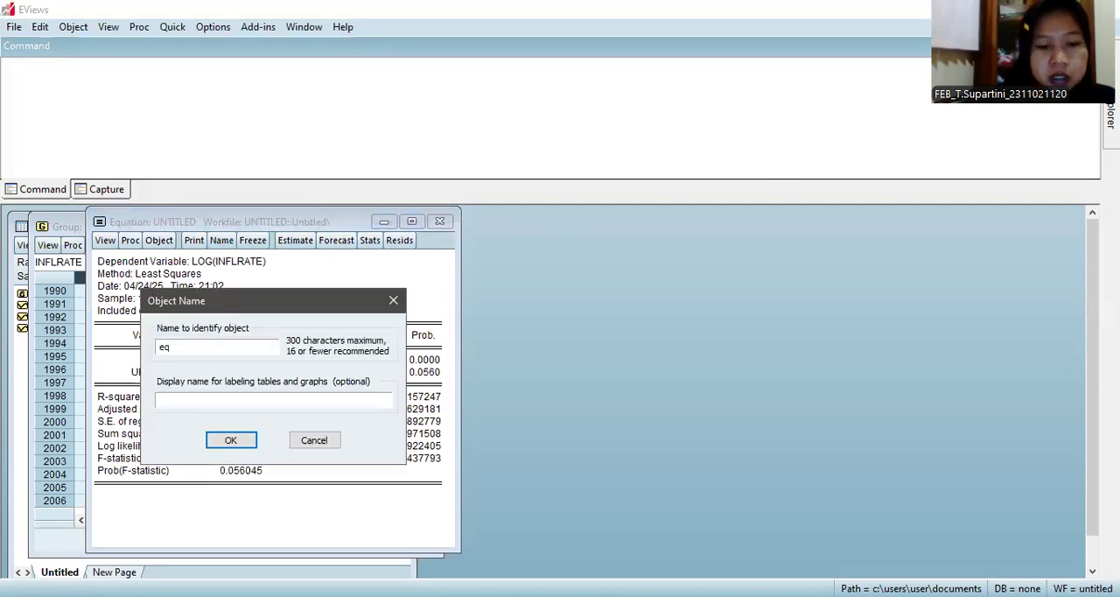
pyautogui.write('uation lo\\\\\\')
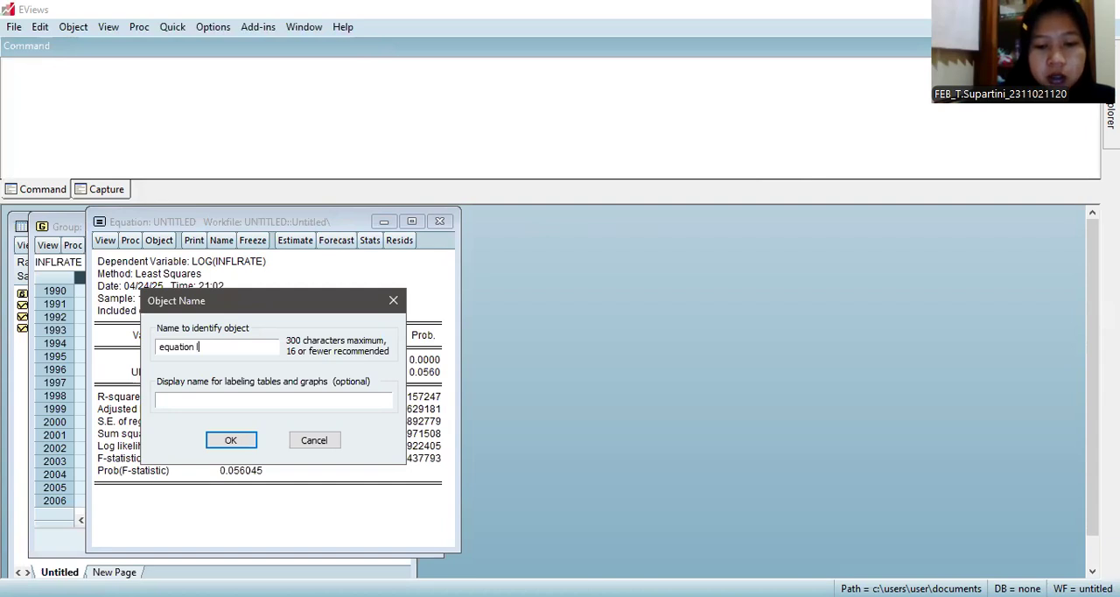
pyautogui.press('BackSpace')
pyautogui.press('BackSpace')
pyautogui.press('BackSpace')
pyautogui.press('BackSpace')
pyautogui.press('BackSpace')
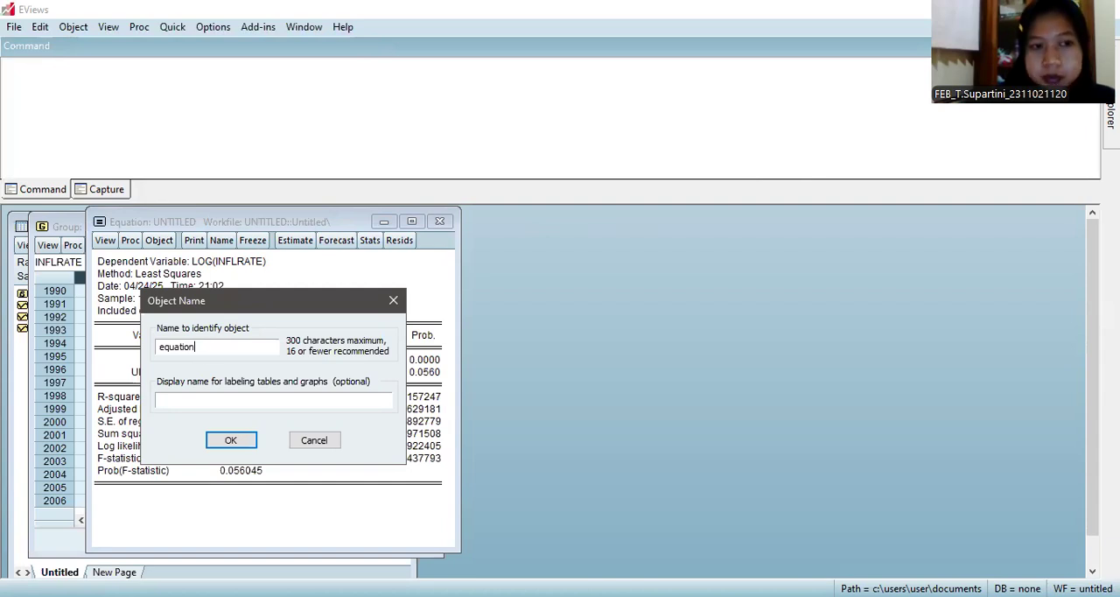
pyautogui.write('_logli')
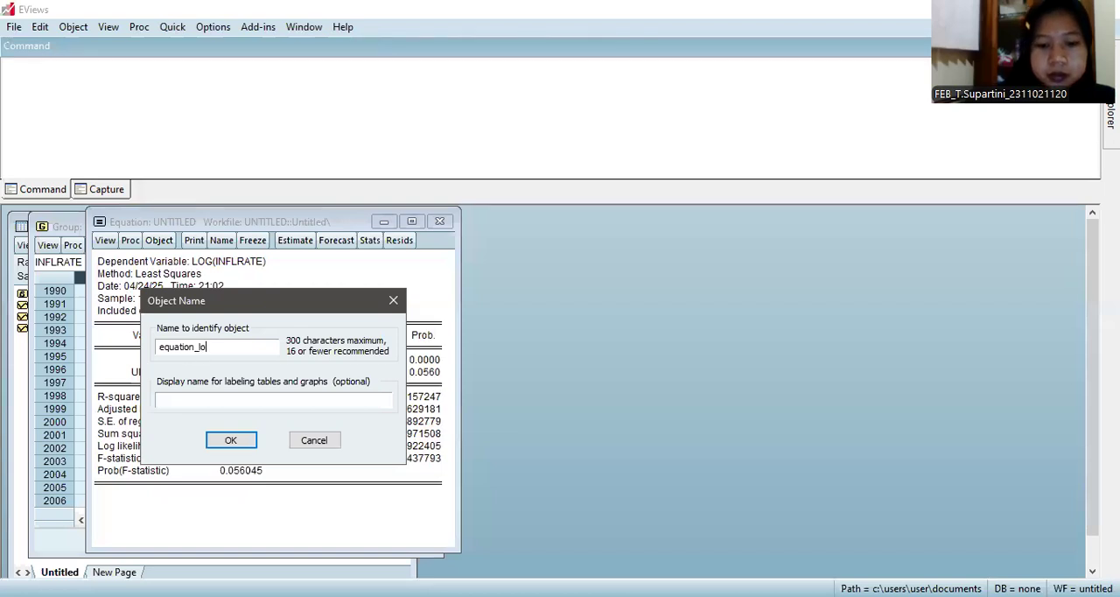
pyautogui.write('n')
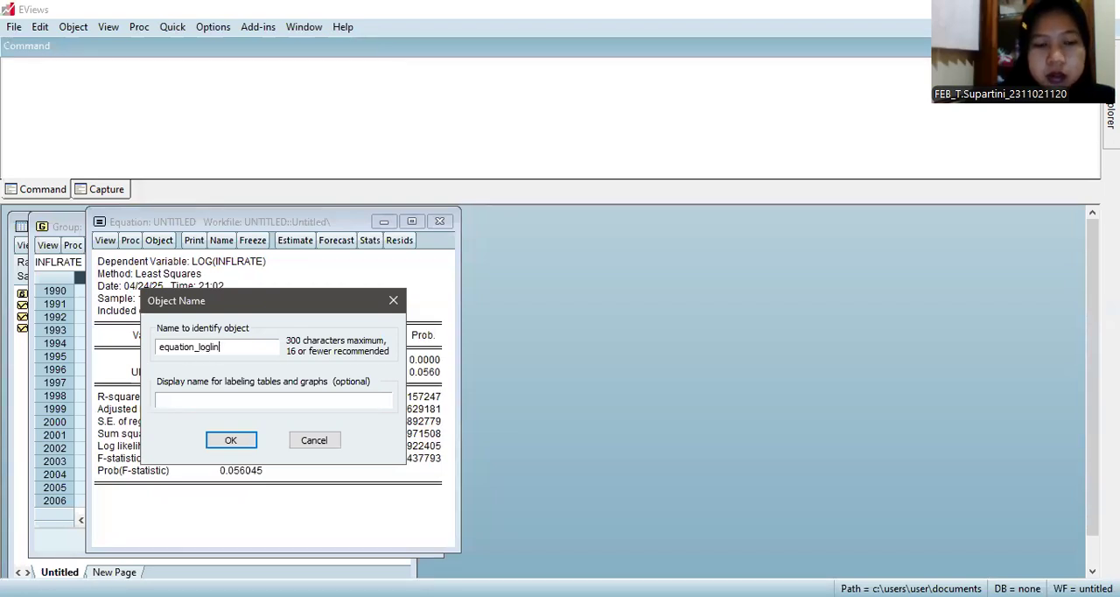
pyautogui.click(229, 442)
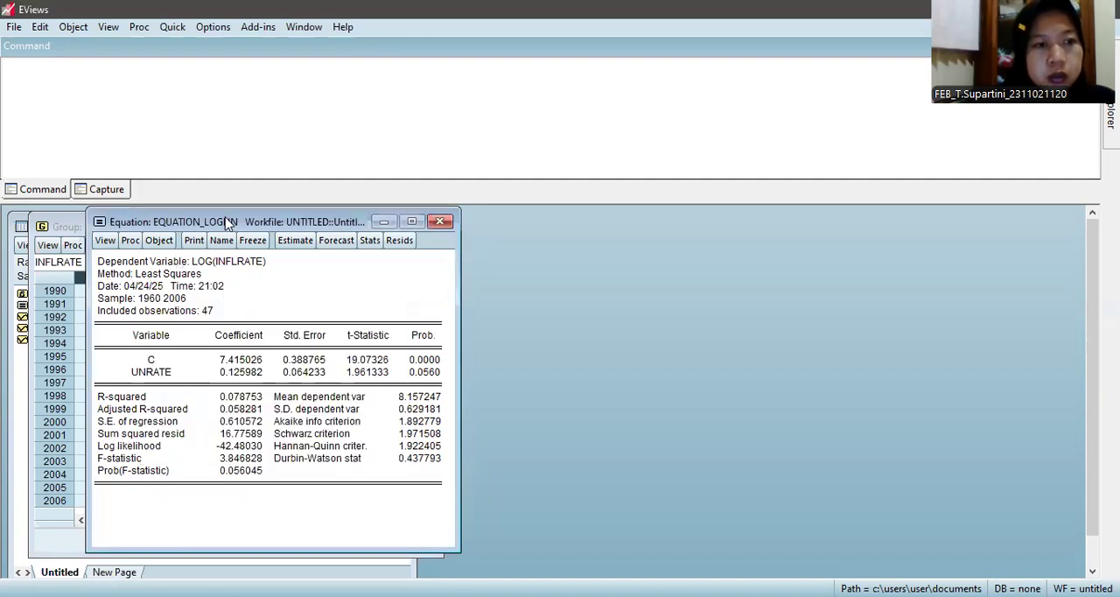
# Step: Duplicate the equation_loglin equation object as an untitled copy
pyautogui.moveTo(226, 224); pyautogui.dragTo(205, 229)
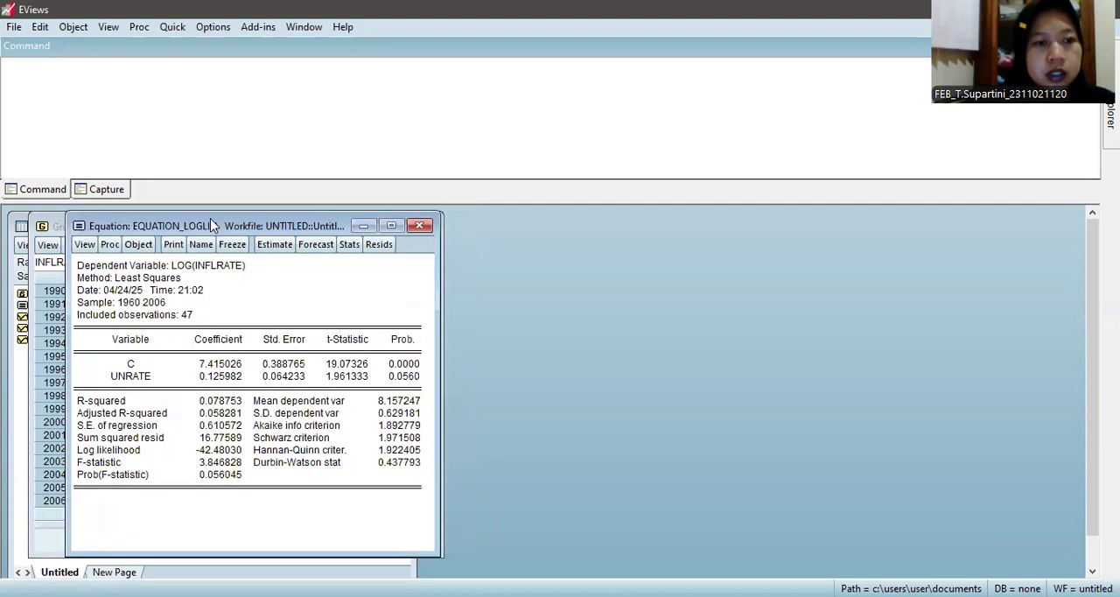
pyautogui.click(139, 245)
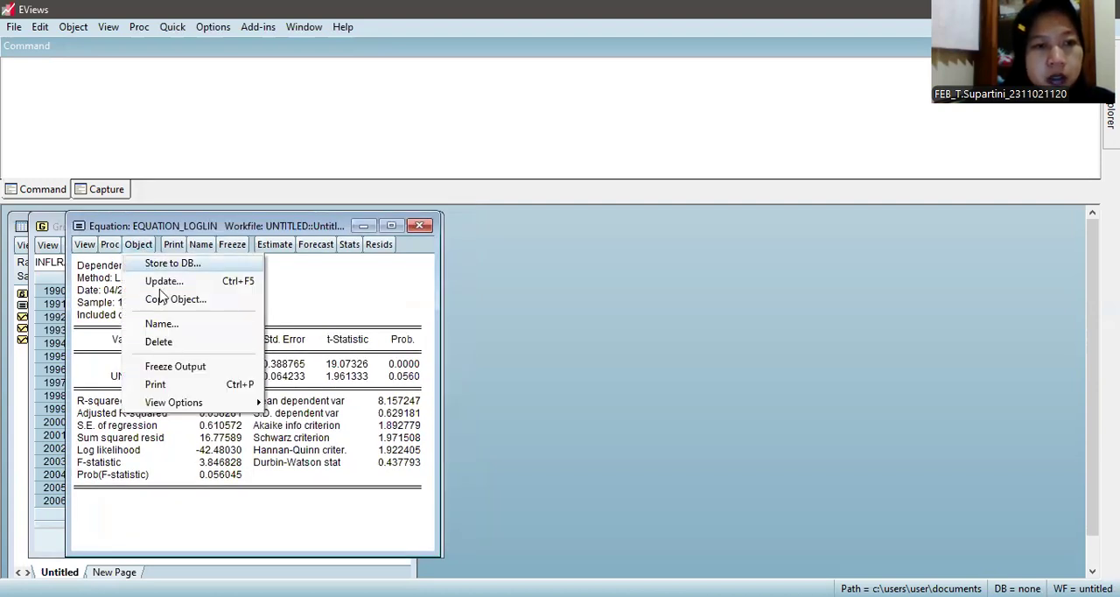
pyautogui.click(165, 300)
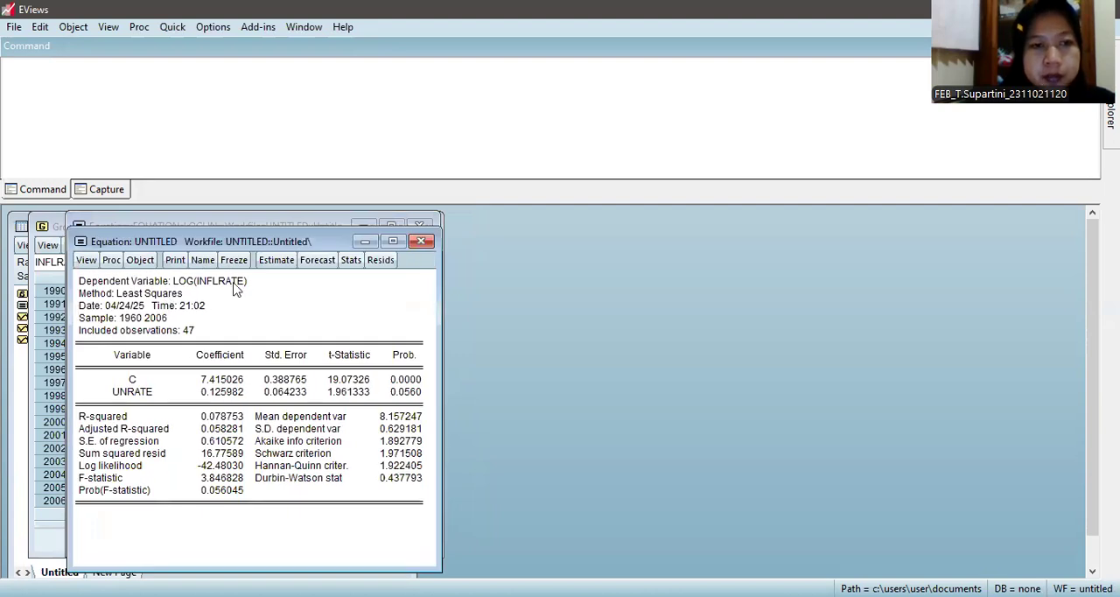
# Step: Open the copy's estimation settings and remove the log from the dependent variable so the specification reads "inflrate c unrate"
pyautogui.click(274, 261)
pyautogui.click(205, 327)
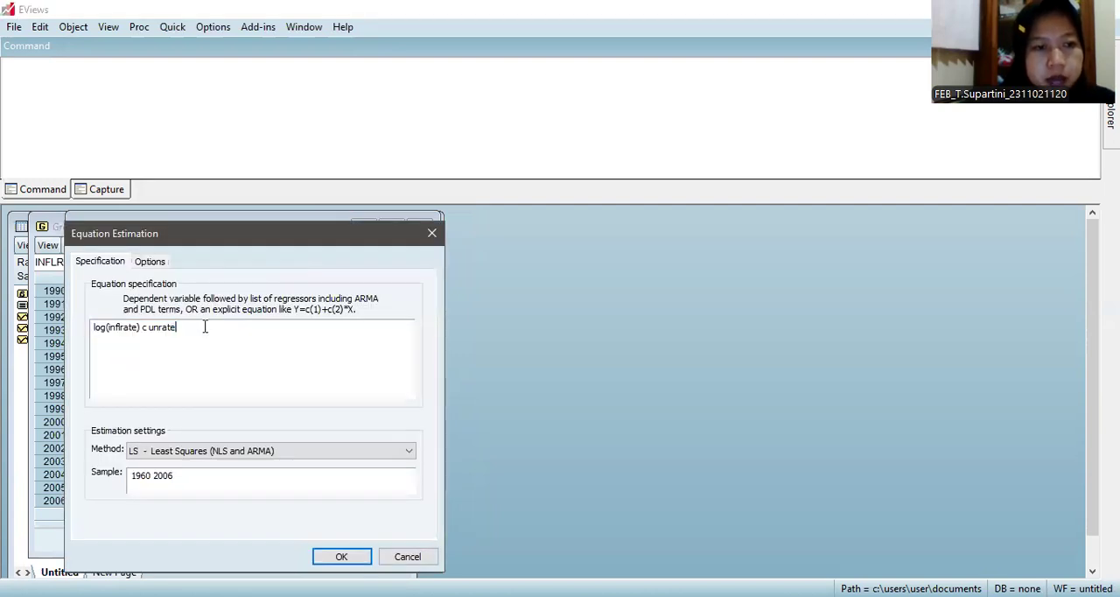
pyautogui.click(140, 327)
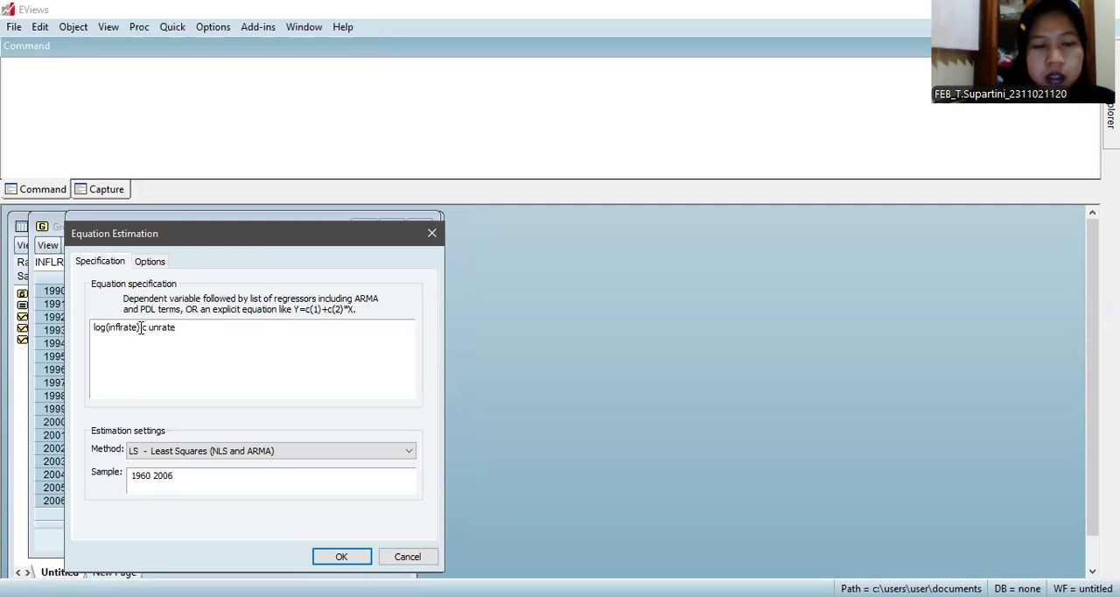
pyautogui.press('Delete')
pyautogui.write('c')
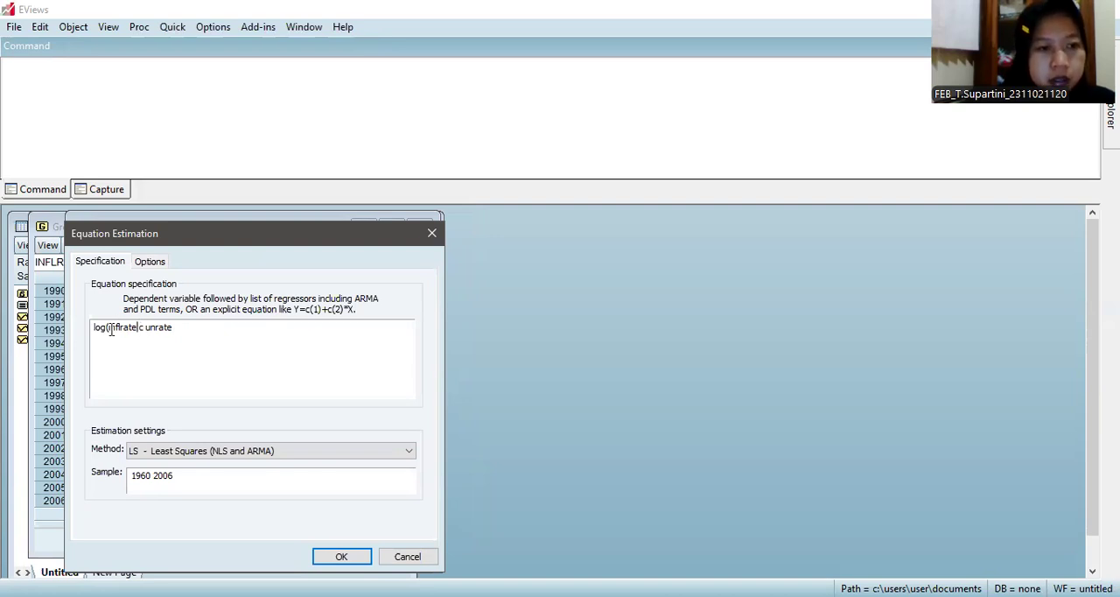
pyautogui.press('BackSpace')
pyautogui.press('BackSpace')
pyautogui.press('BackSpace')
pyautogui.press('BackSpace')
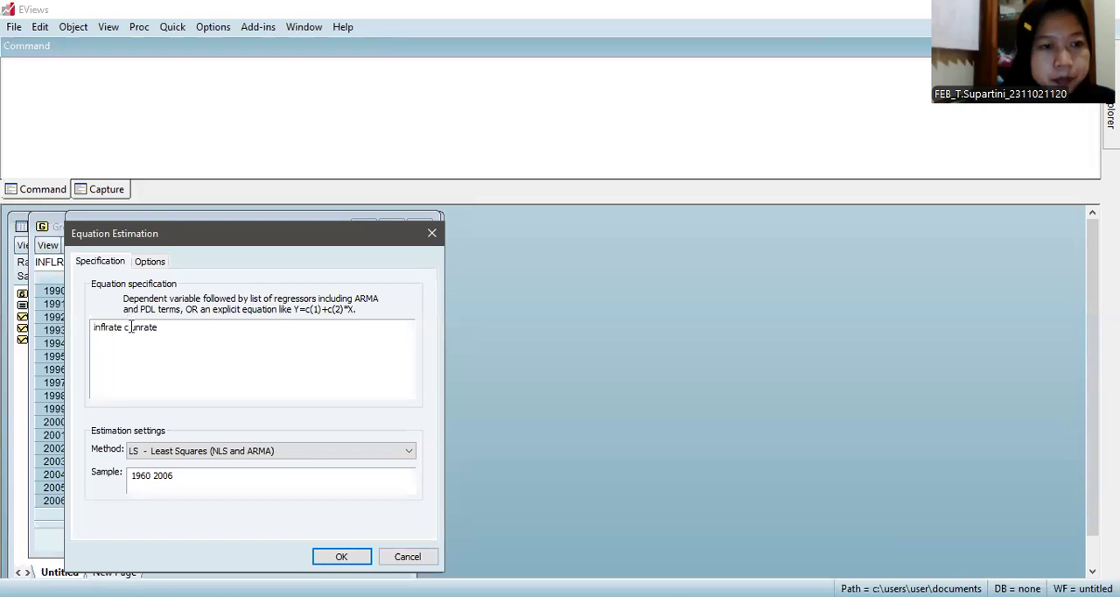
# Step: Change the regressor to log(unrate), estimate the equation by least squares and view the regression output enlarged
pyautogui.click(132, 328)
pyautogui.write('log(')
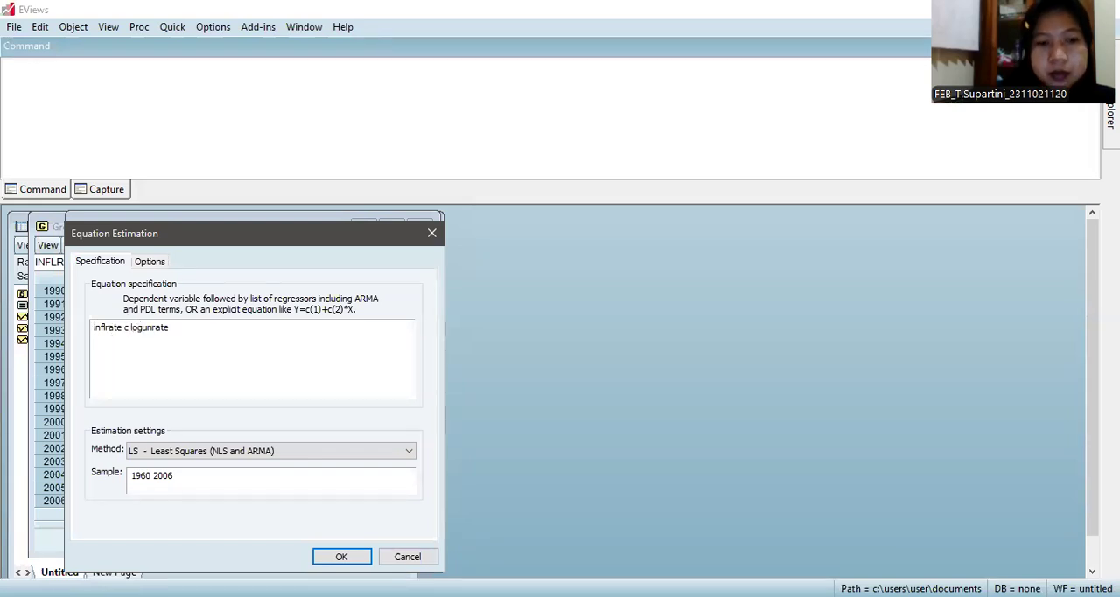
pyautogui.click(178, 329)
pyautogui.write(')')
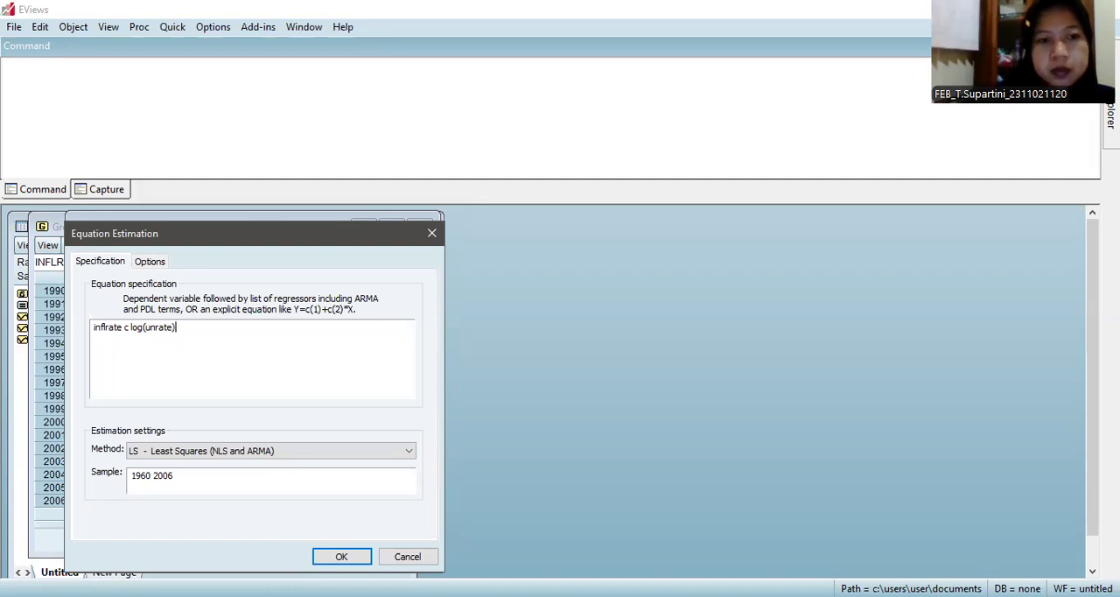
pyautogui.click(342, 557)
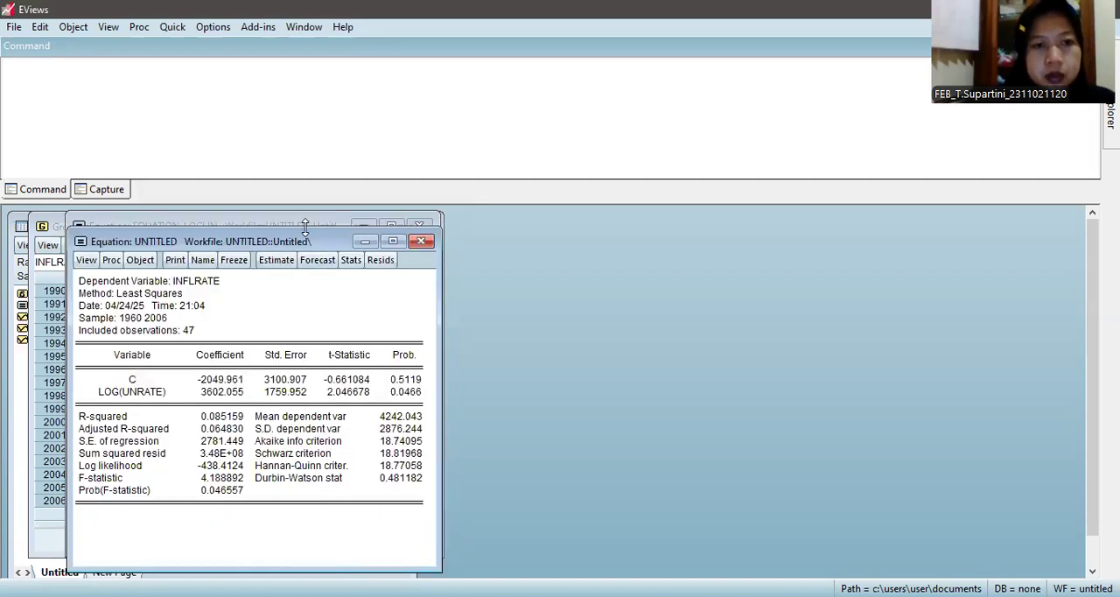
pyautogui.click(392, 242)
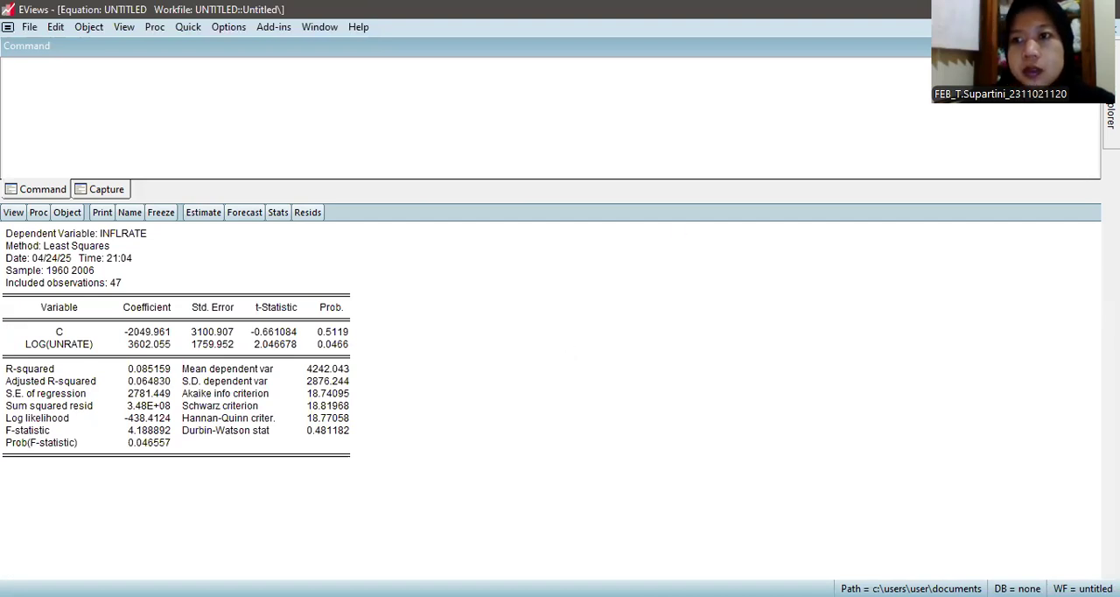
pyautogui.click(1097, 28)
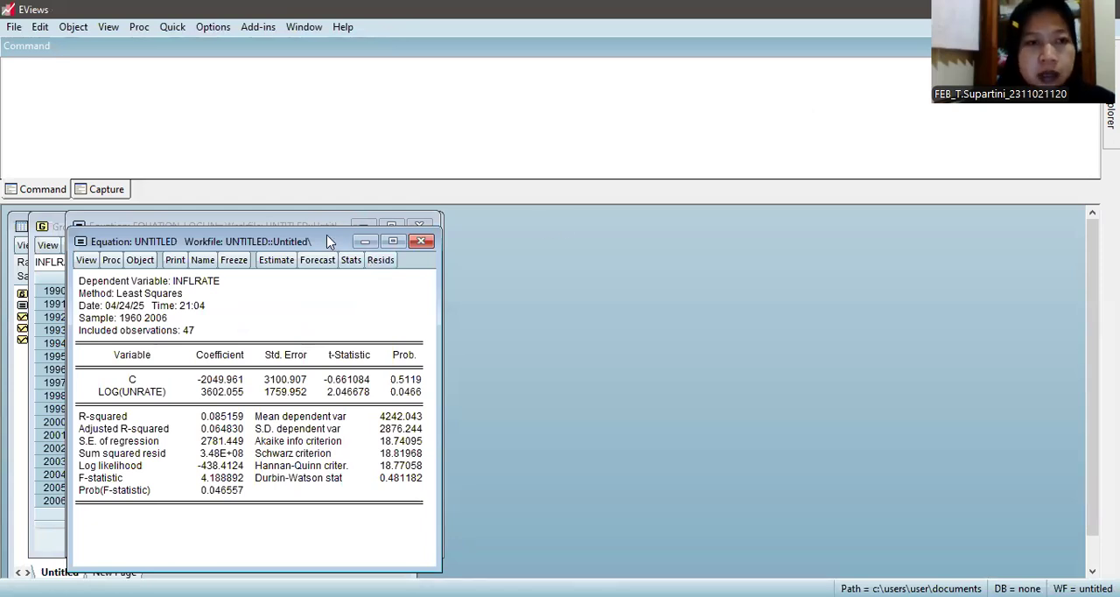
# Step: Name the estimated linear-log equation object equation_linlog
pyautogui.moveTo(328, 241); pyautogui.dragTo(357, 228)
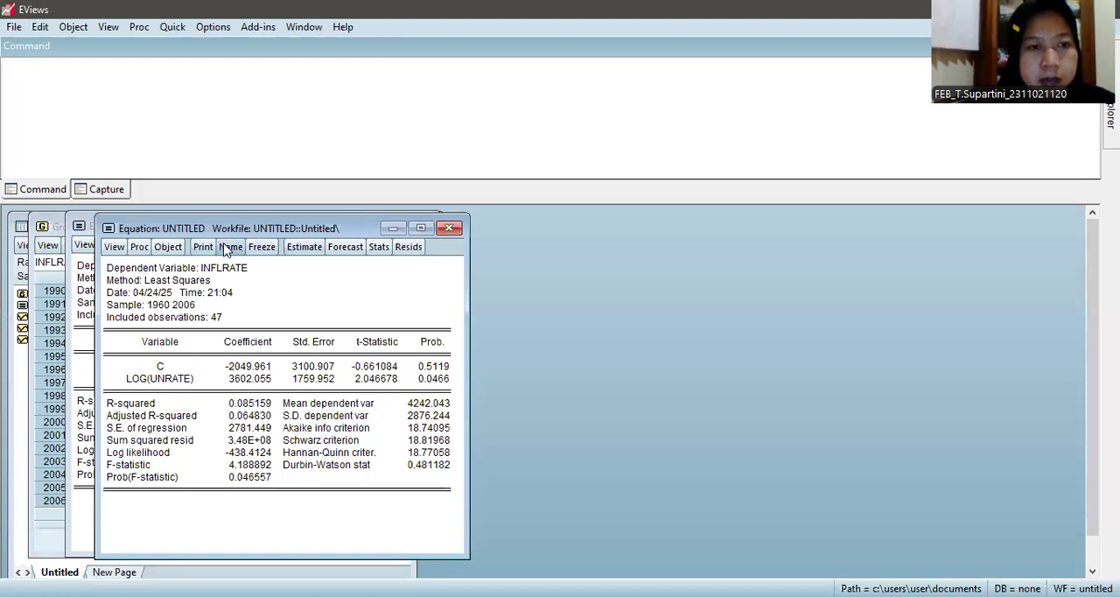
pyautogui.click(229, 247)
pyautogui.write('equation')
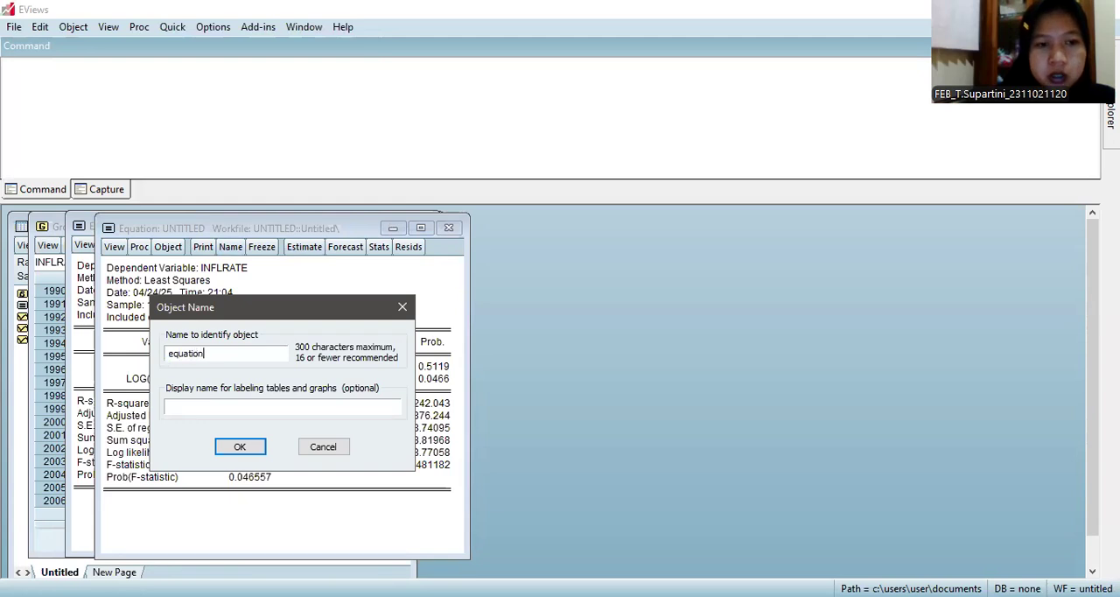
pyautogui.write('_linlog')
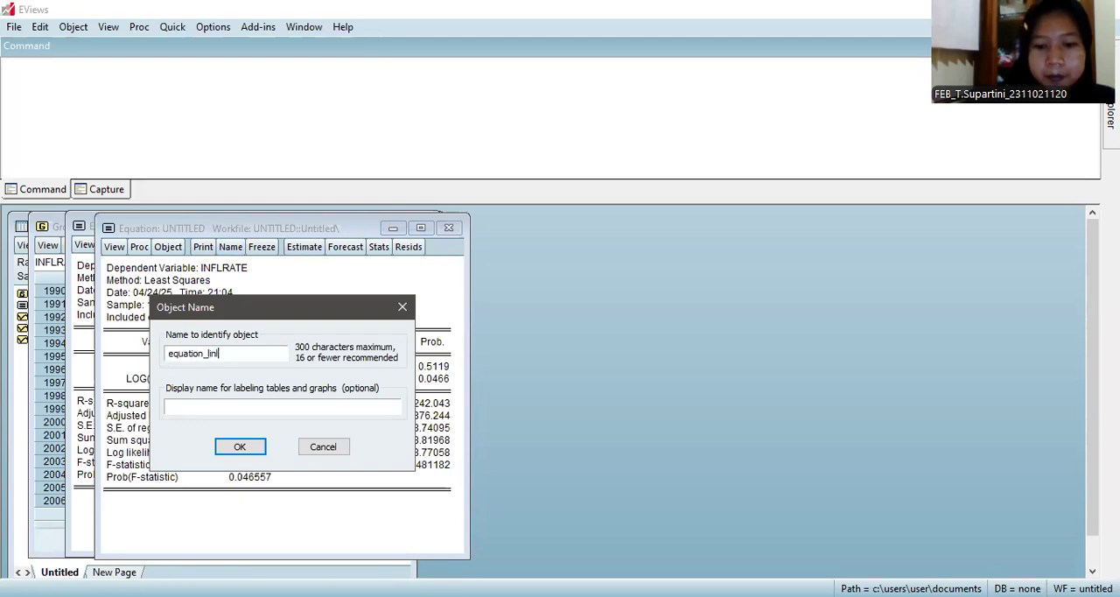
pyautogui.click(235, 451)
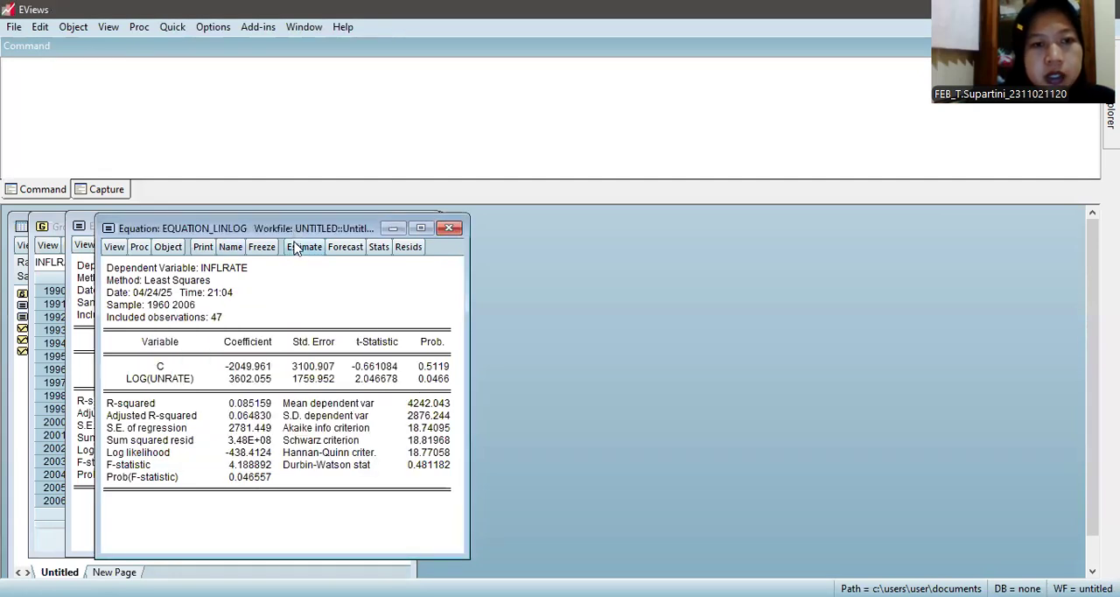
# Step: Reopen the equation's estimation settings and strip the log from the unrate regressor, leaving "inflrate c unrate"
pyautogui.click(303, 247)
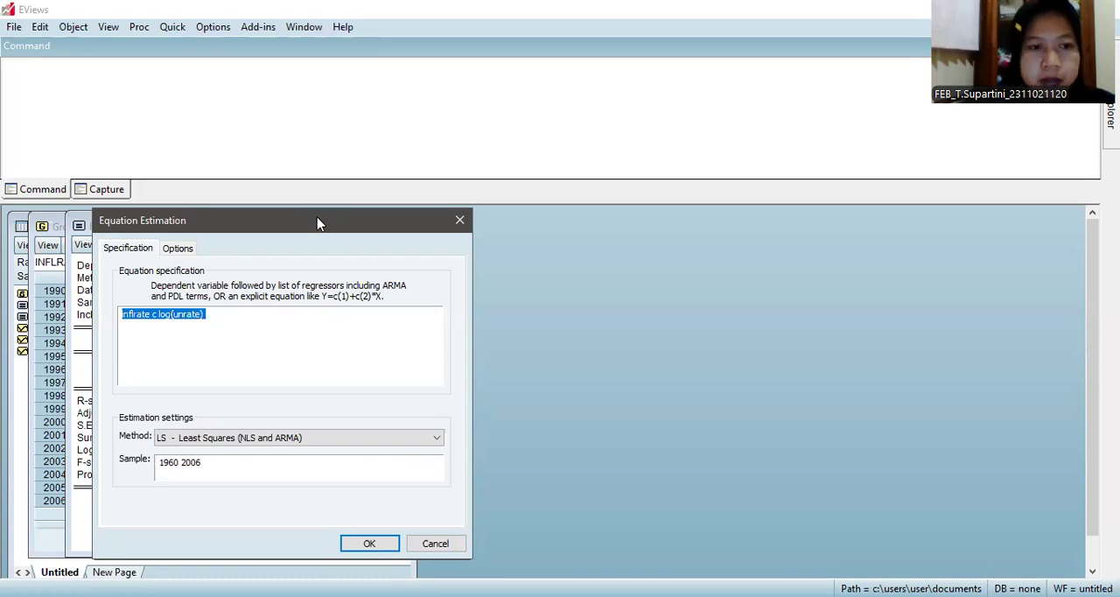
pyautogui.moveTo(318, 224); pyautogui.dragTo(376, 218)
pyautogui.click(283, 318)
pyautogui.press('BackSpace')
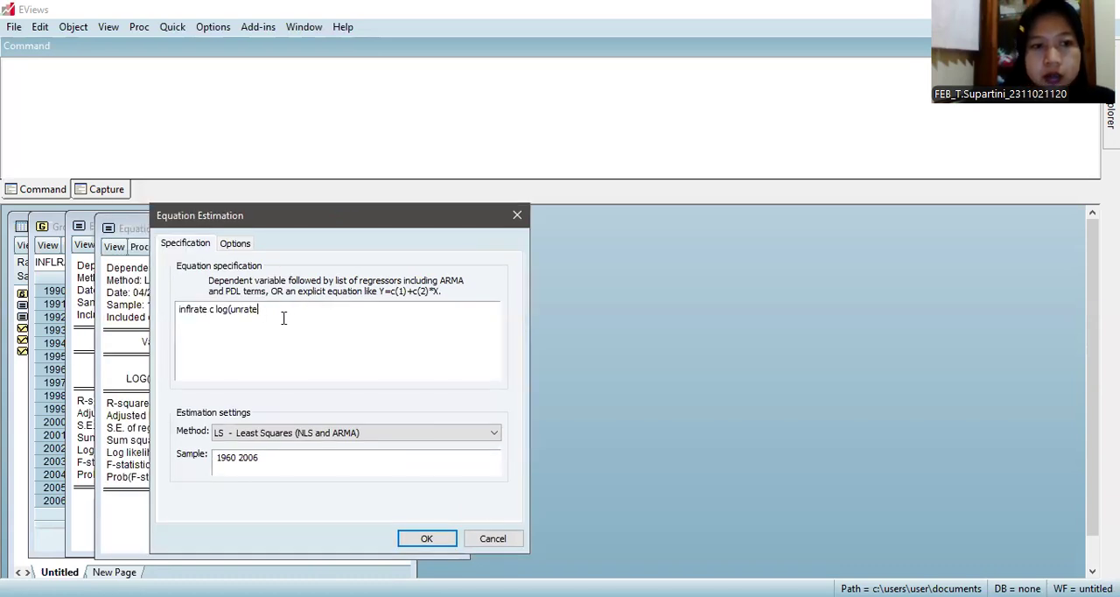
pyautogui.click(232, 311)
pyautogui.press('BackSpace')
pyautogui.press('BackSpace')
pyautogui.press('BackSpace')
pyautogui.press('BackSpace')
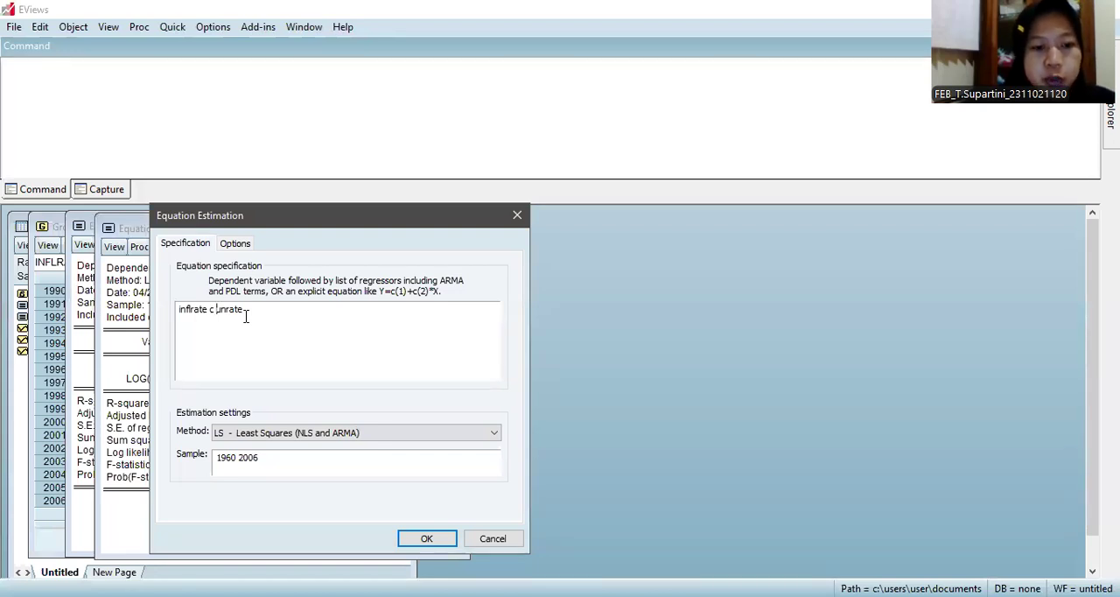
# Step: Set the regressor to 1/unrate, estimate the equation by least squares and view the regression output enlarged
pyautogui.write('1/')
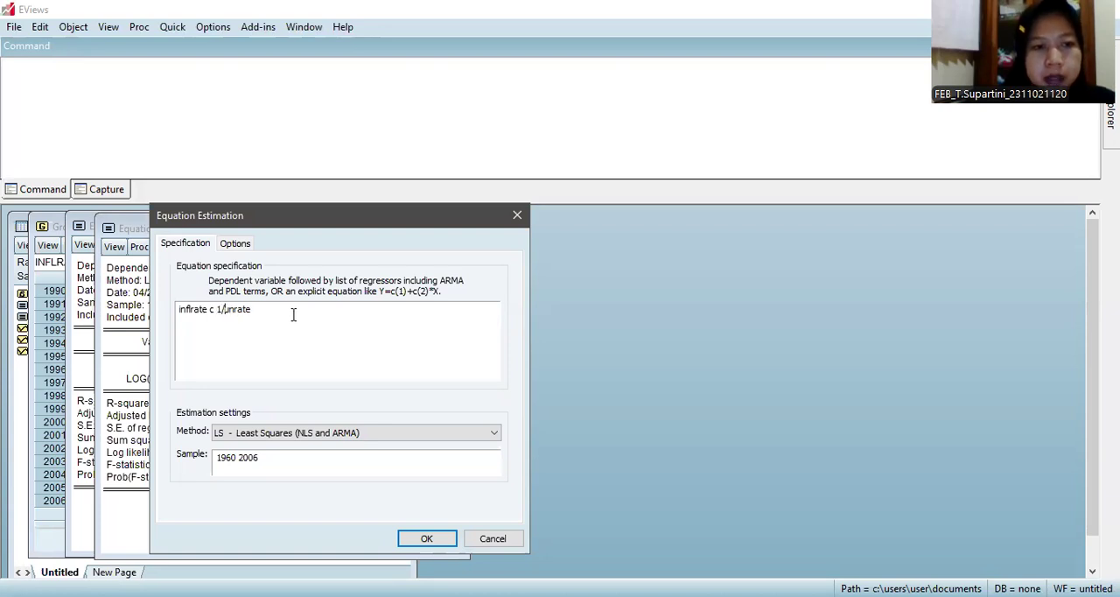
pyautogui.click(428, 538)
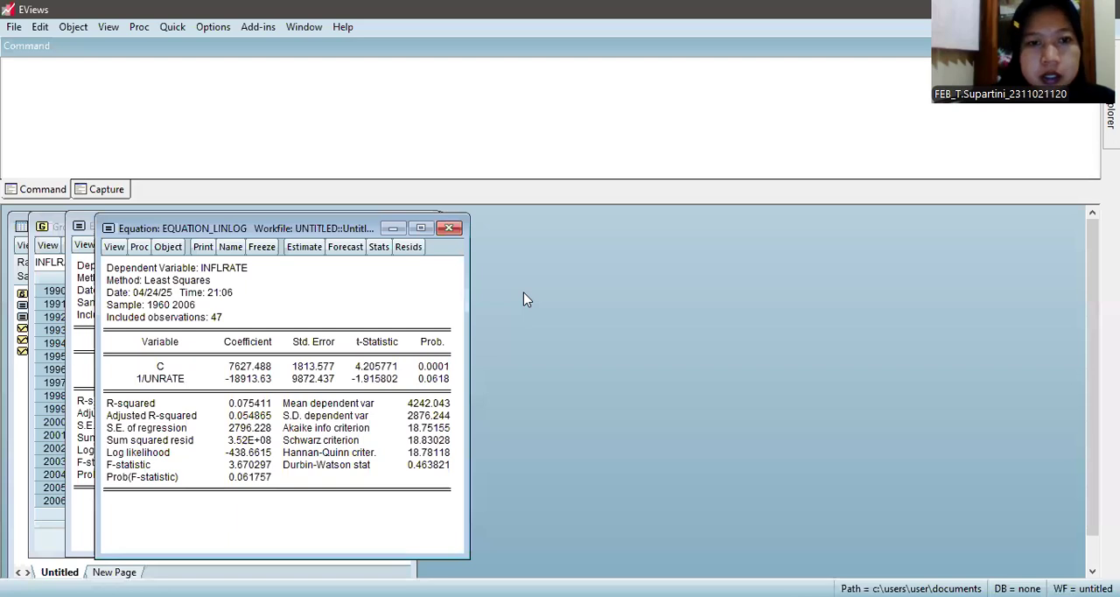
pyautogui.click(422, 227)
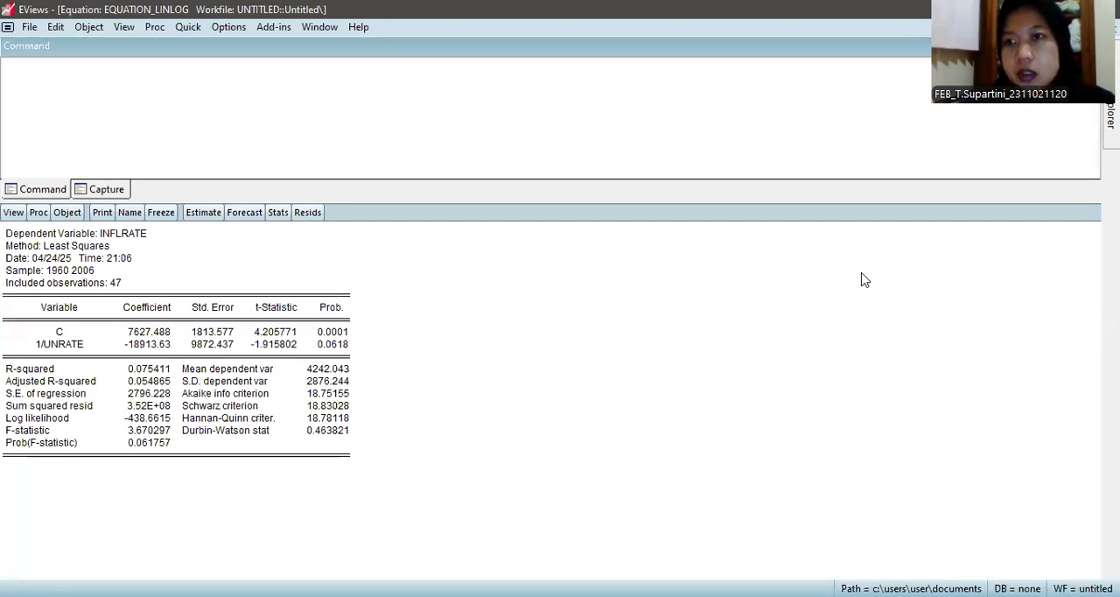
pyautogui.click(1089, 27)
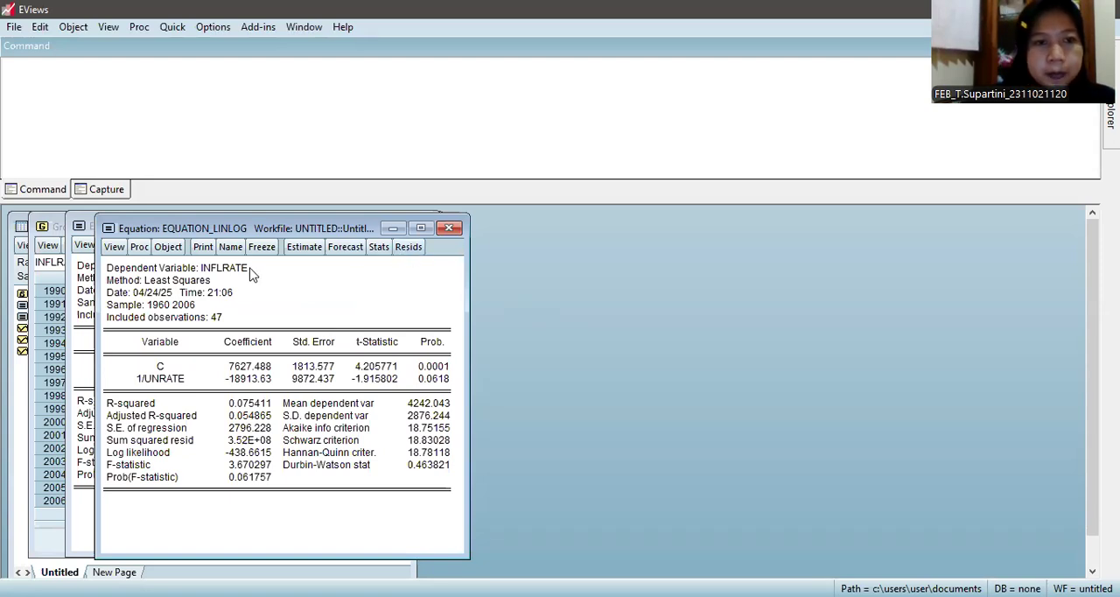
# Step: Rename the re-estimated equation object to equation_recip_pengangguran
pyautogui.click(227, 248)
pyautogui.click(239, 357)
pyautogui.press('BackSpace')
pyautogui.press('BackSpace')
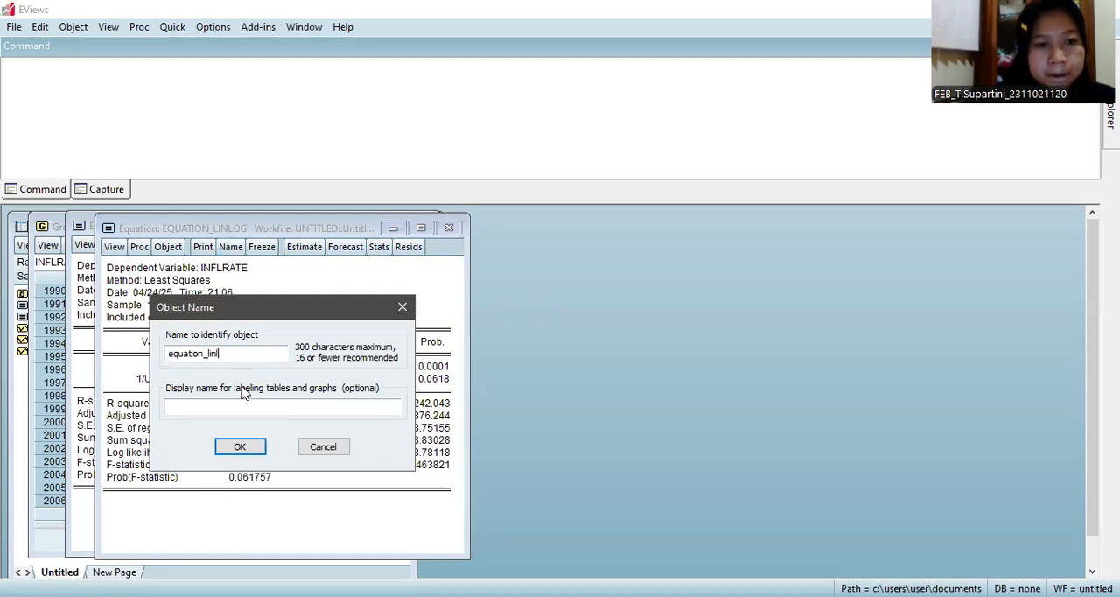
pyautogui.press('BackSpace')
pyautogui.press('BackSpace')
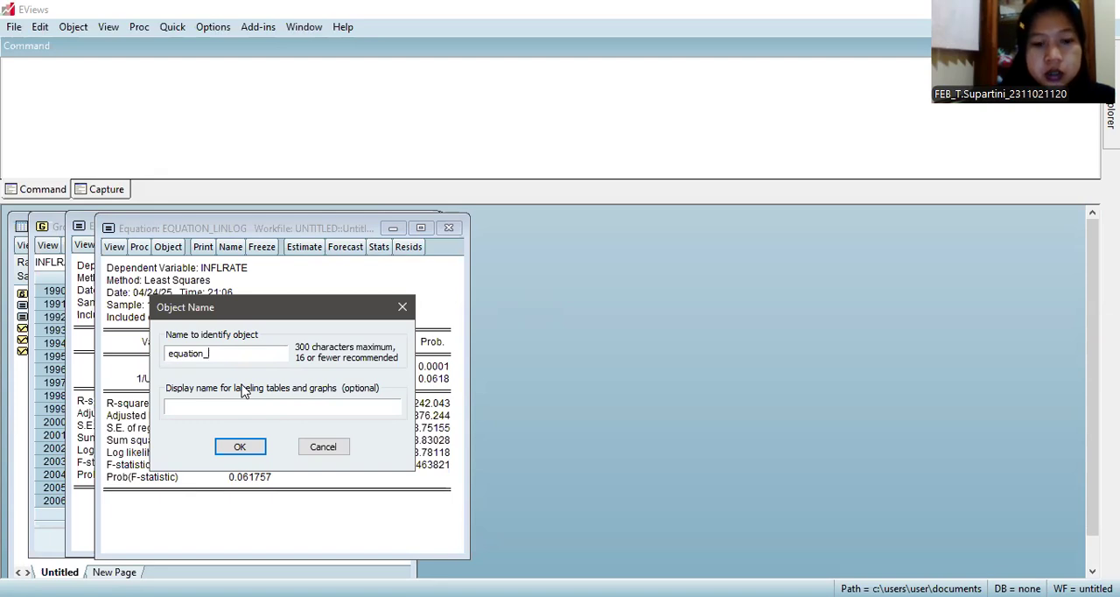
pyautogui.write('recip')
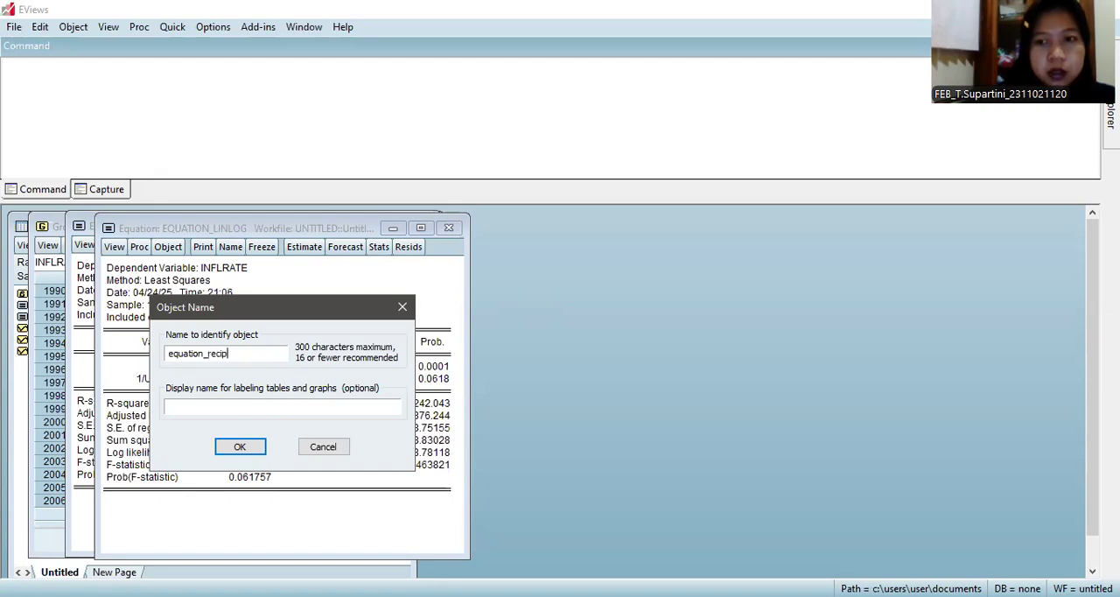
pyautogui.write('_penfa')
pyautogui.press('BackSpace')
pyautogui.press('BackSpace')
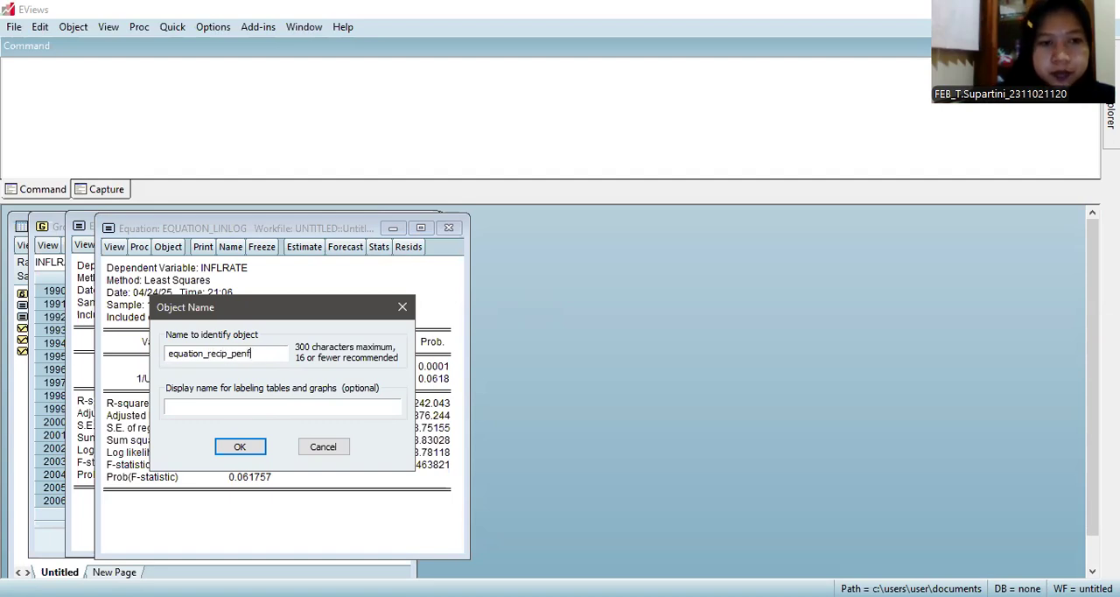
pyautogui.write('gangguran')
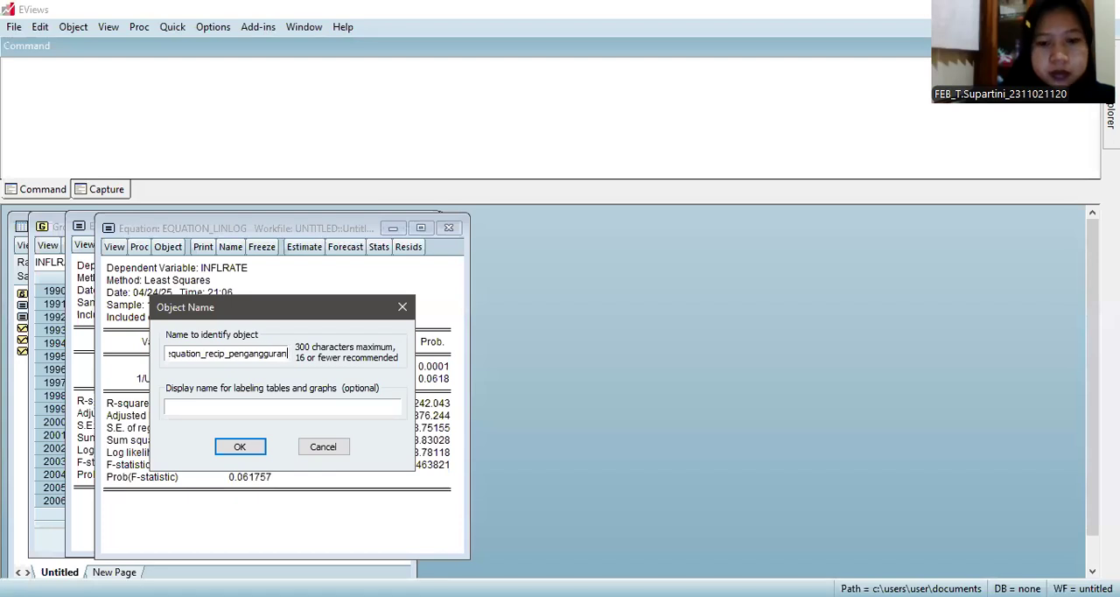
pyautogui.click(243, 449)
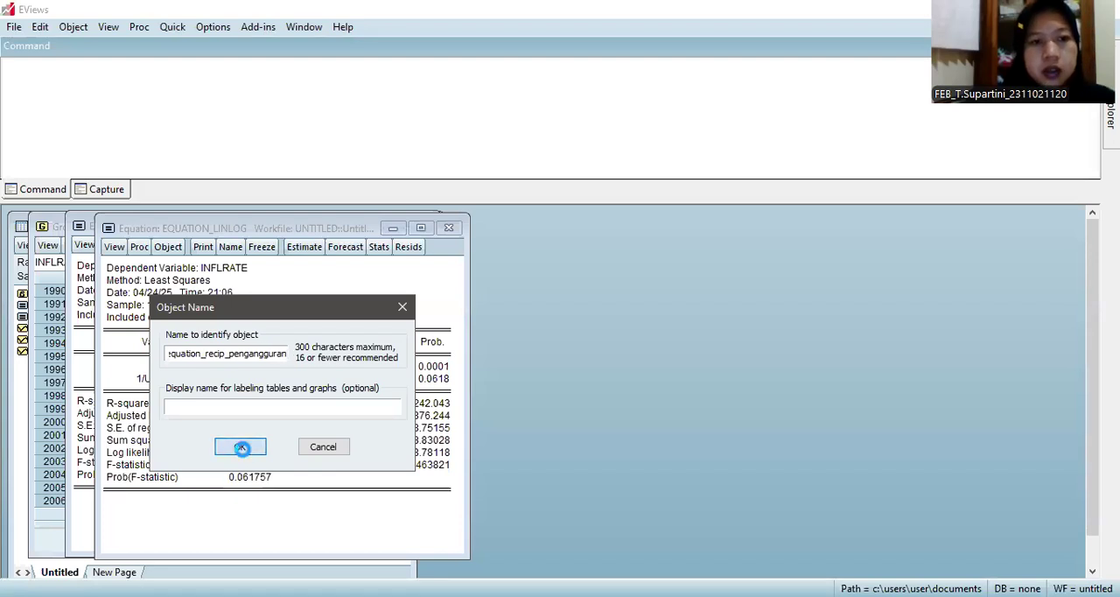
# Step: Duplicate the reciprocal equation object and remove the "1/" from unrate in the copy's specification
pyautogui.click(166, 247)
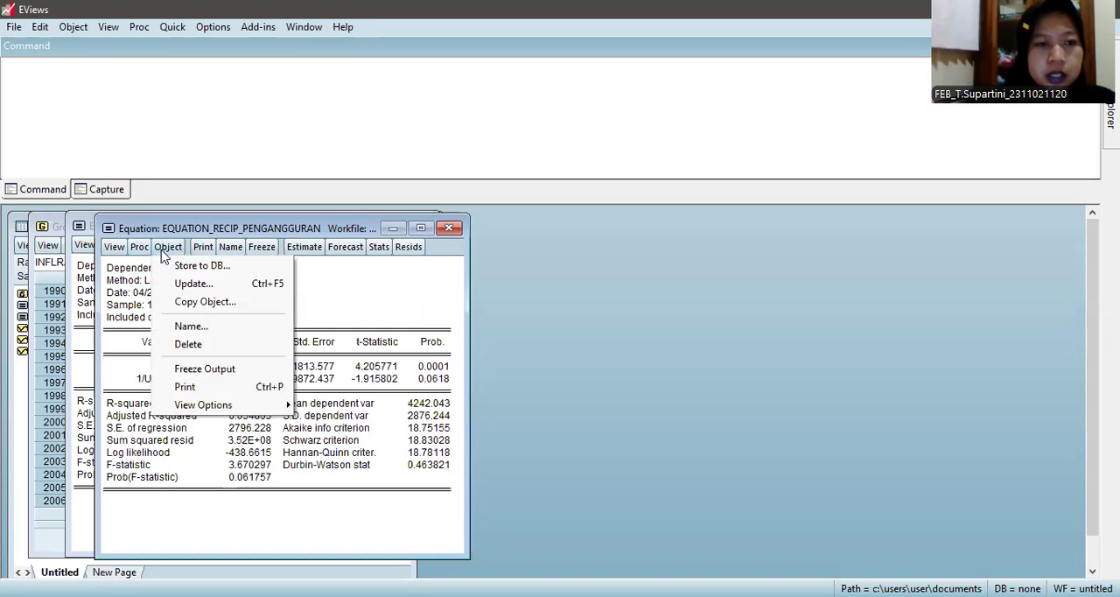
pyautogui.click(200, 302)
pyautogui.click(295, 242)
pyautogui.click(213, 306)
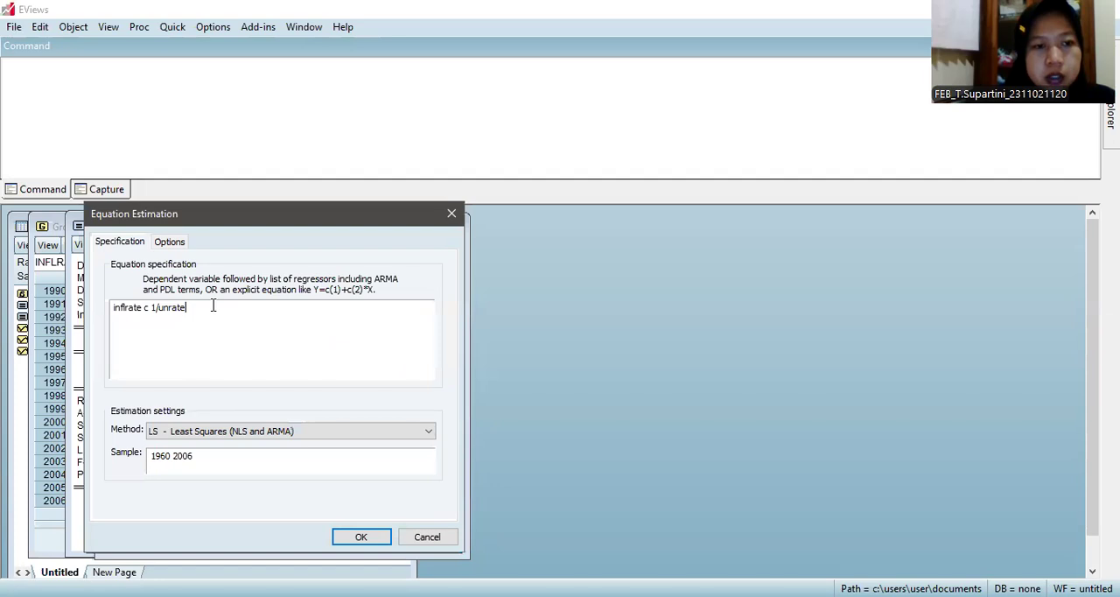
pyautogui.click(158, 308)
pyautogui.press('BackSpace')
pyautogui.press('BackSpace')
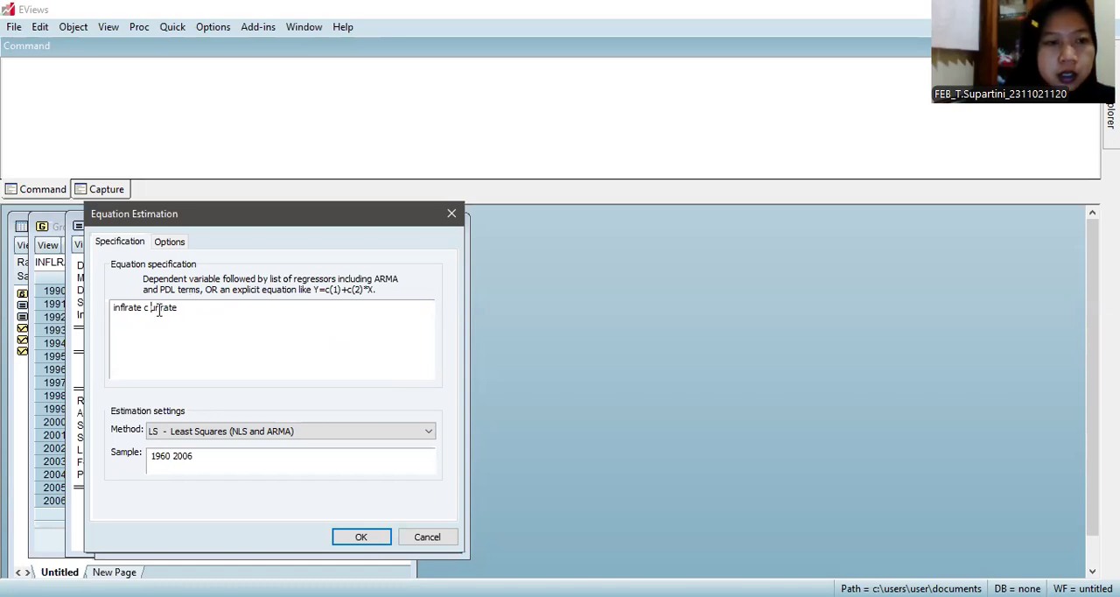
# Step: Change the dependent variable to 1/inflrate and estimate "1/inflrate c unrate" by least squares for 1960 2006
pyautogui.click(114, 308)
pyautogui.write('1')
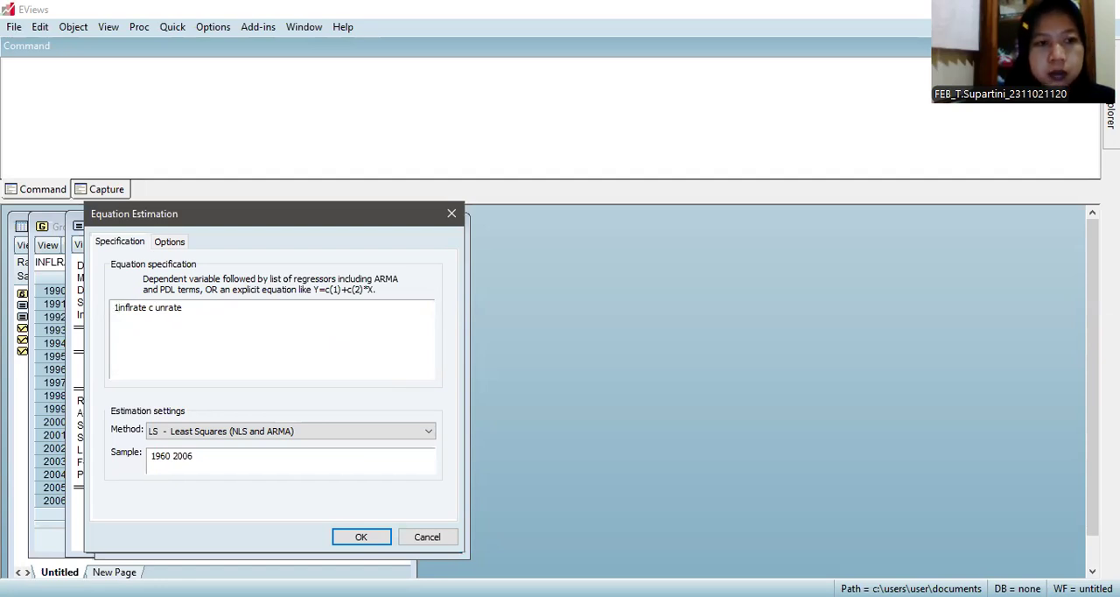
pyautogui.write('/')
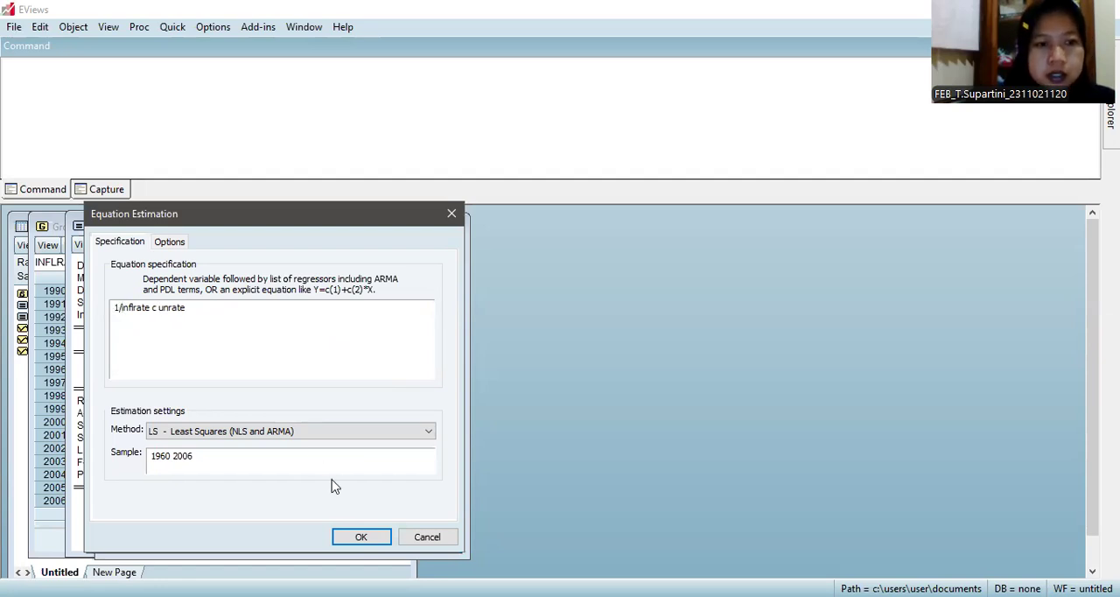
pyautogui.click(381, 540)
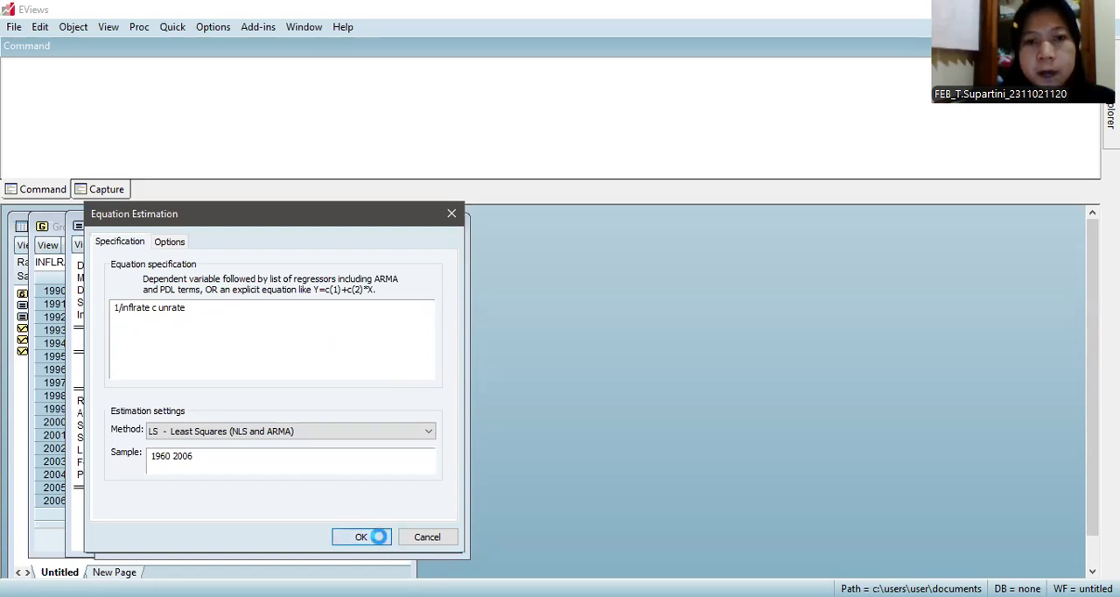
# Step: View the 1/inflrate regression output enlarged, restore its size and name the equation object eq_reciprocal_inflasi
pyautogui.click(412, 221)
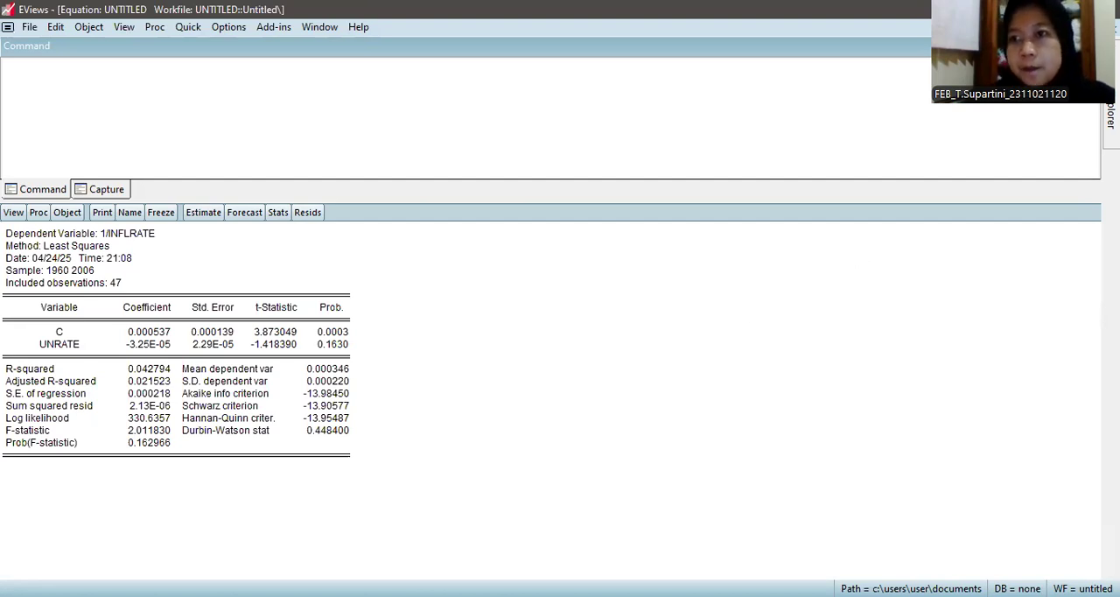
pyautogui.click(1096, 28)
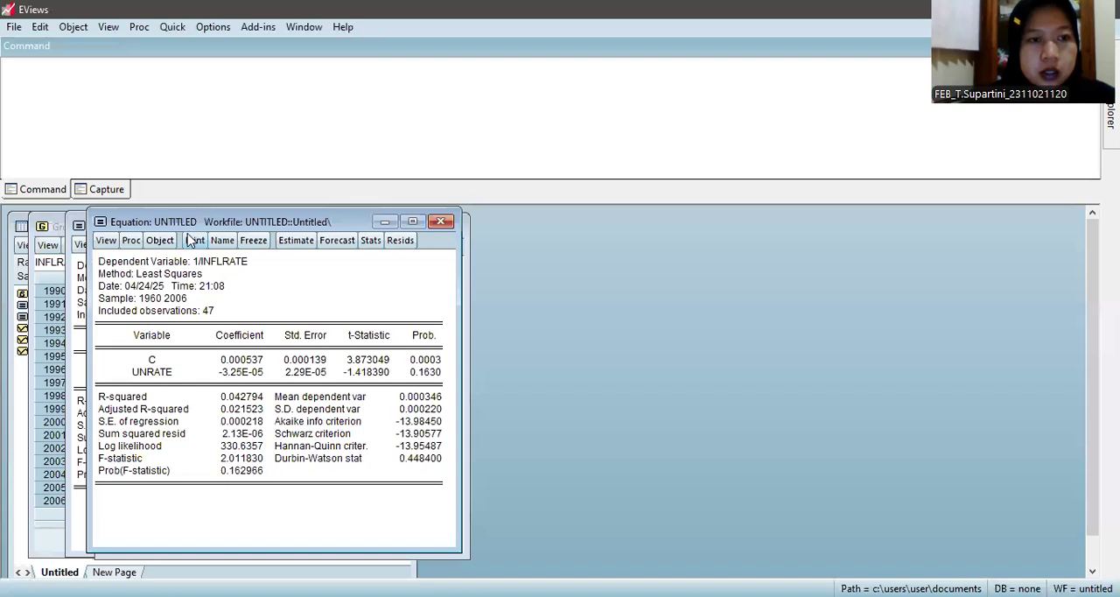
pyautogui.click(221, 240)
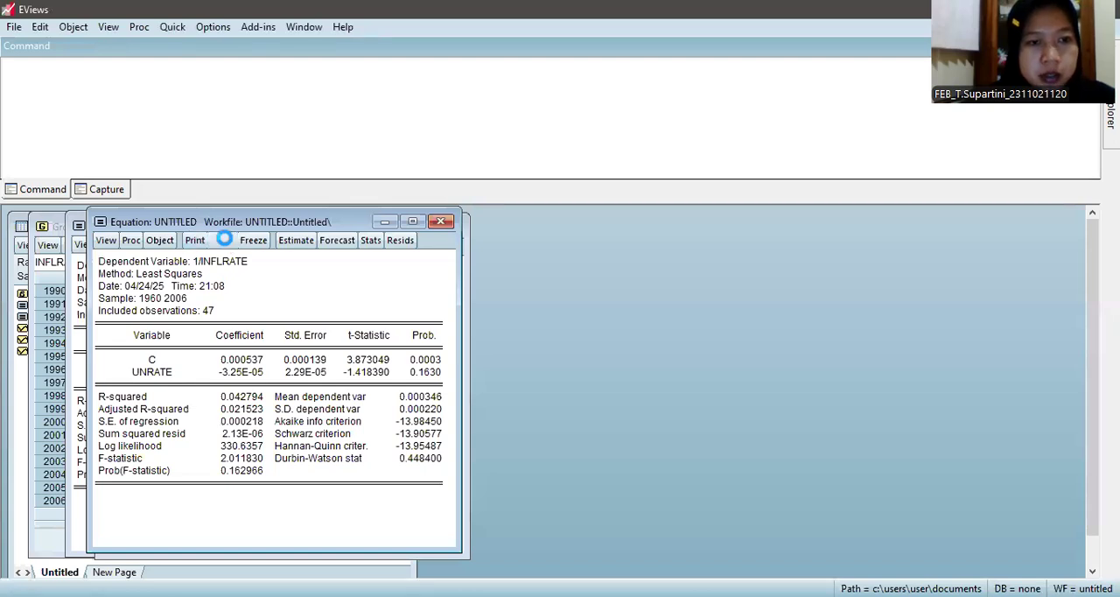
pyautogui.click(218, 351)
pyautogui.press('BackSpace')
pyautogui.press('BackSpace')
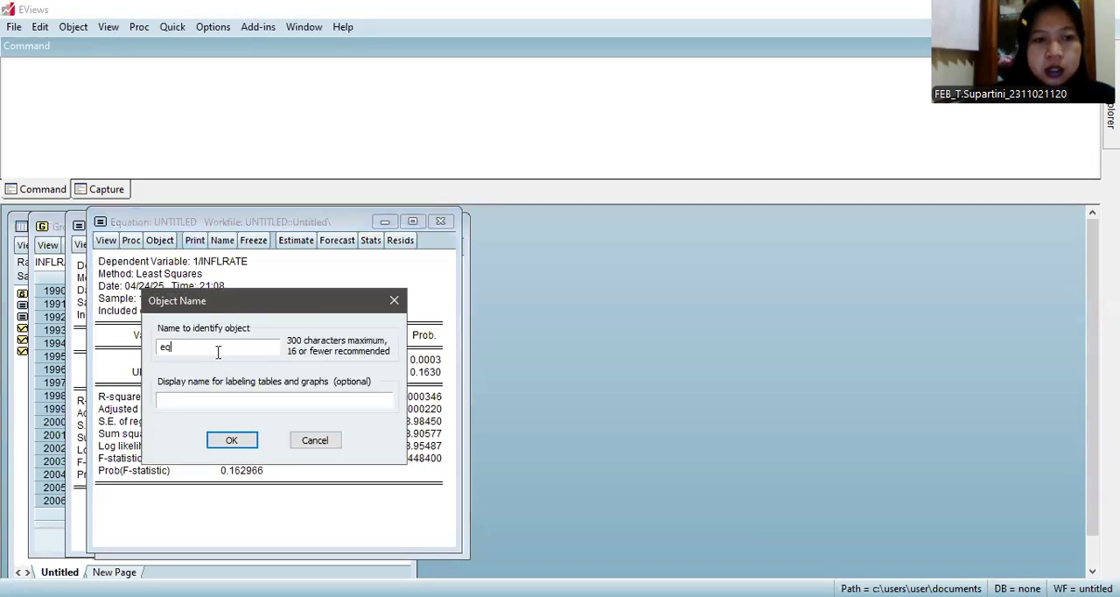
pyautogui.write('_')
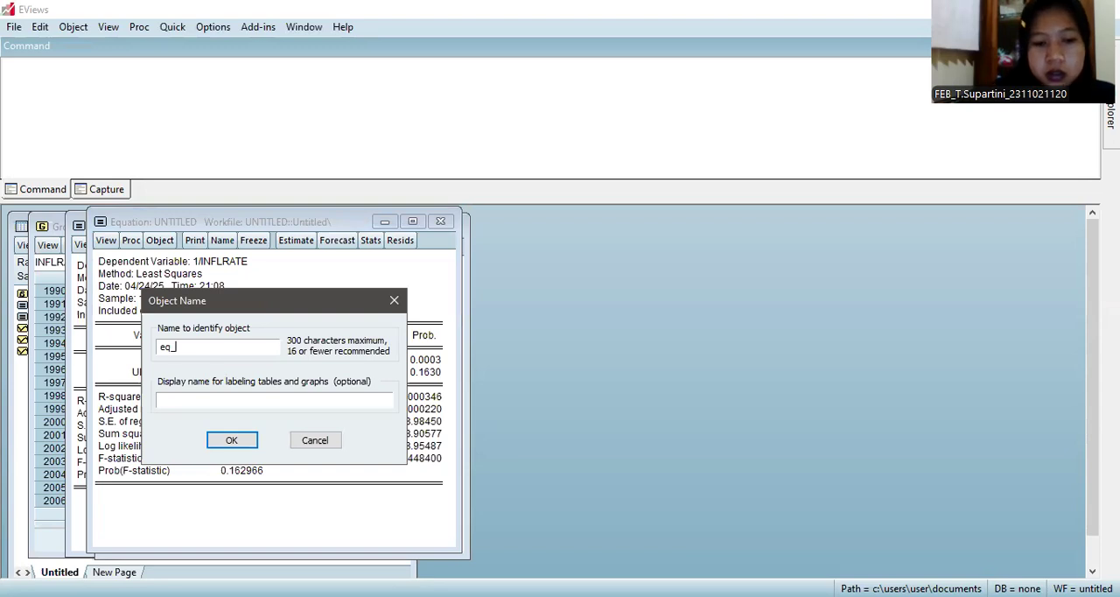
pyautogui.write('recipr')
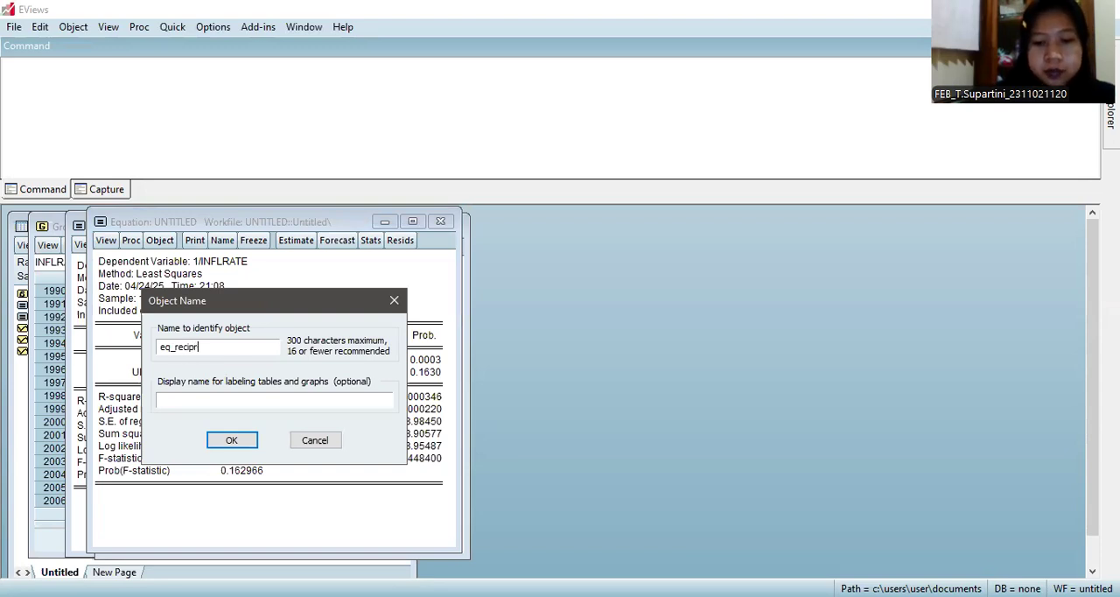
pyautogui.write('ocal')
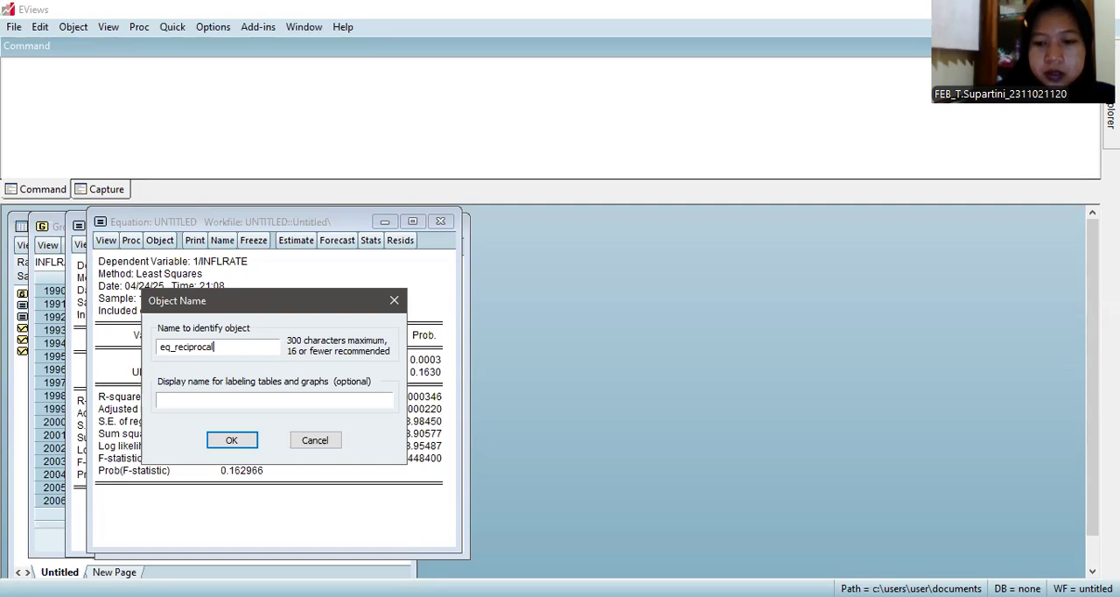
pyautogui.write(' _inflasi')
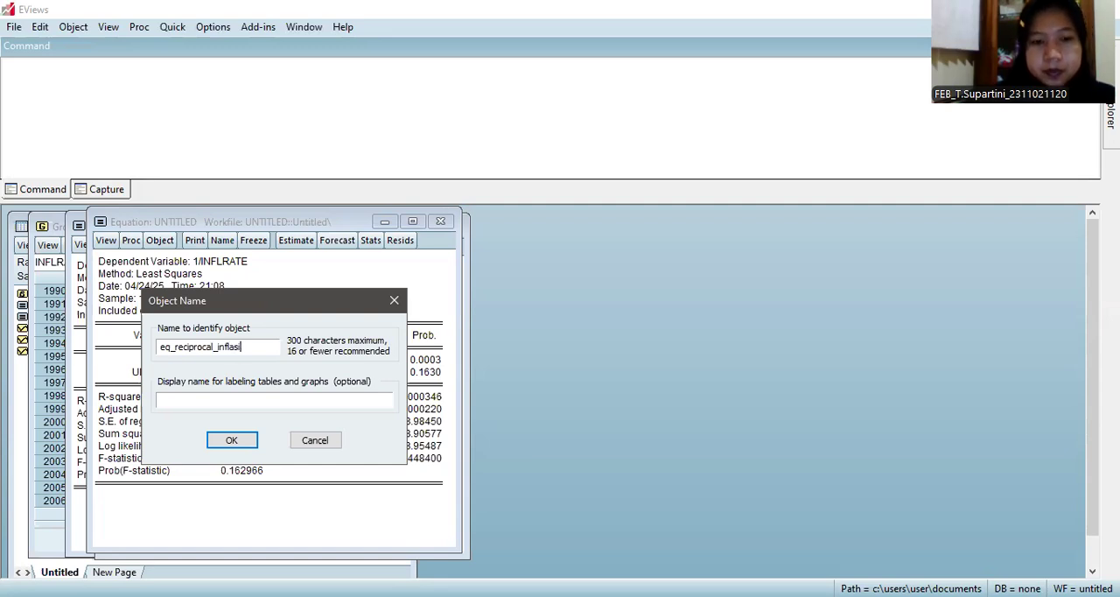
pyautogui.click(231, 440)
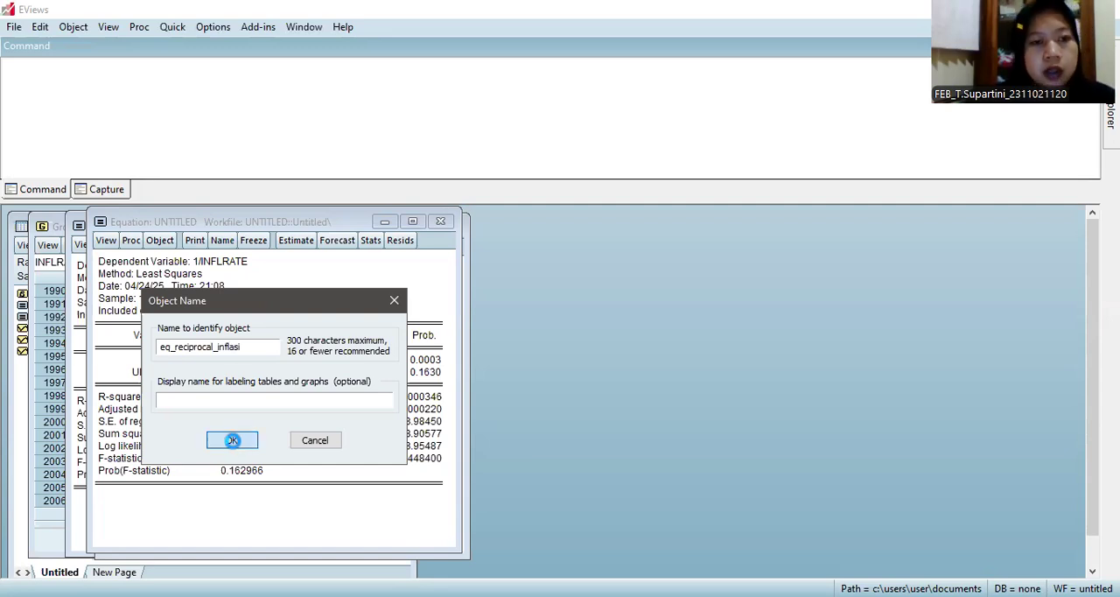
# Step: Duplicate the eq_reciprocal_inflasi object, re-estimate the copy by least squares with 1/unrate as regressor and view the output enlarged
pyautogui.click(160, 241)
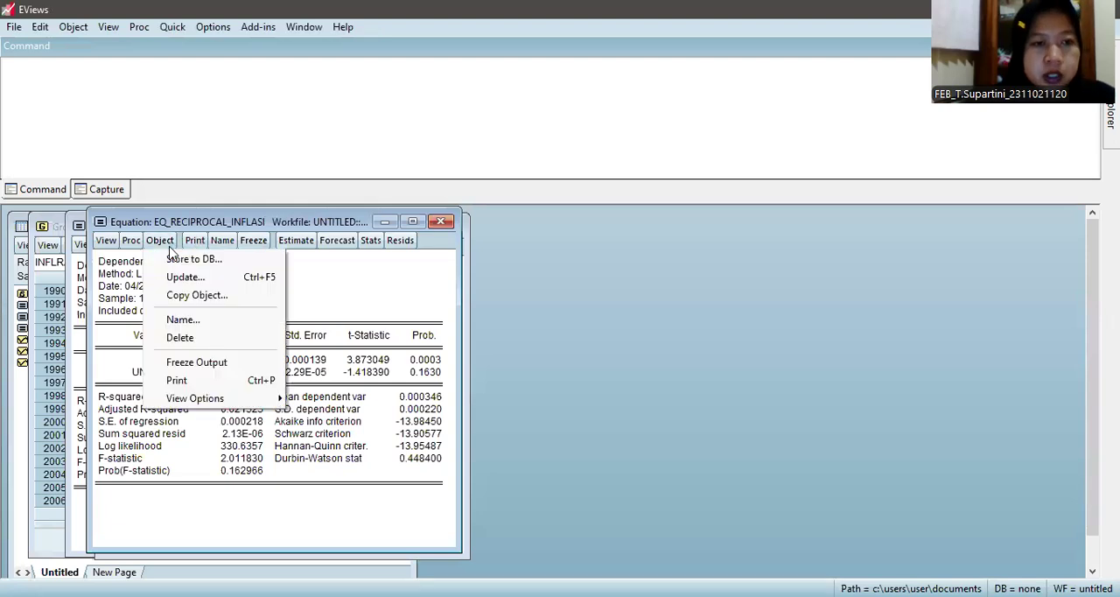
pyautogui.click(191, 296)
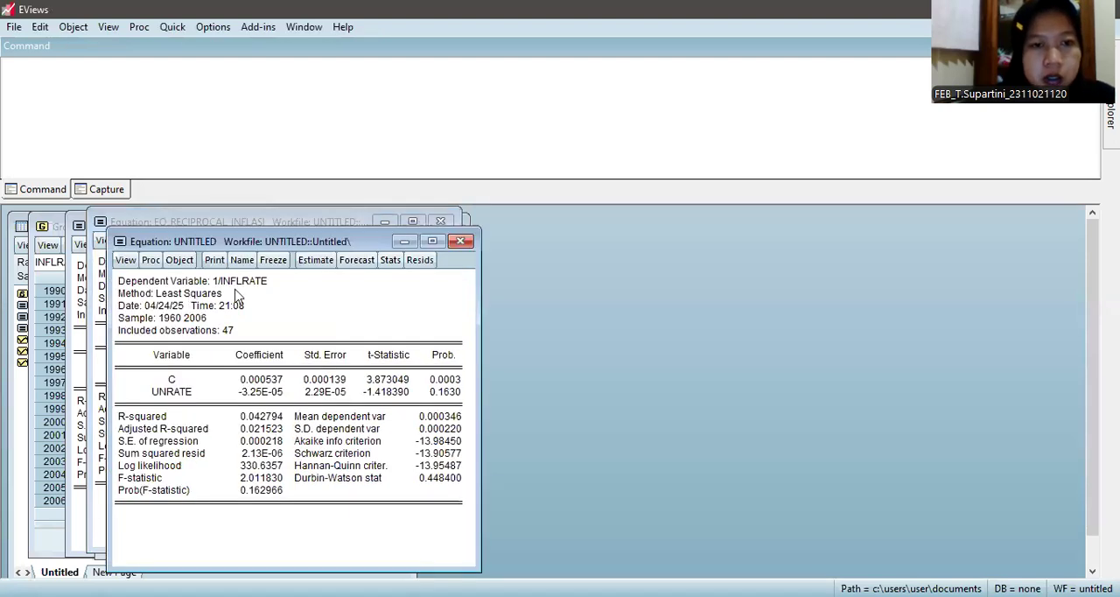
pyautogui.click(316, 260)
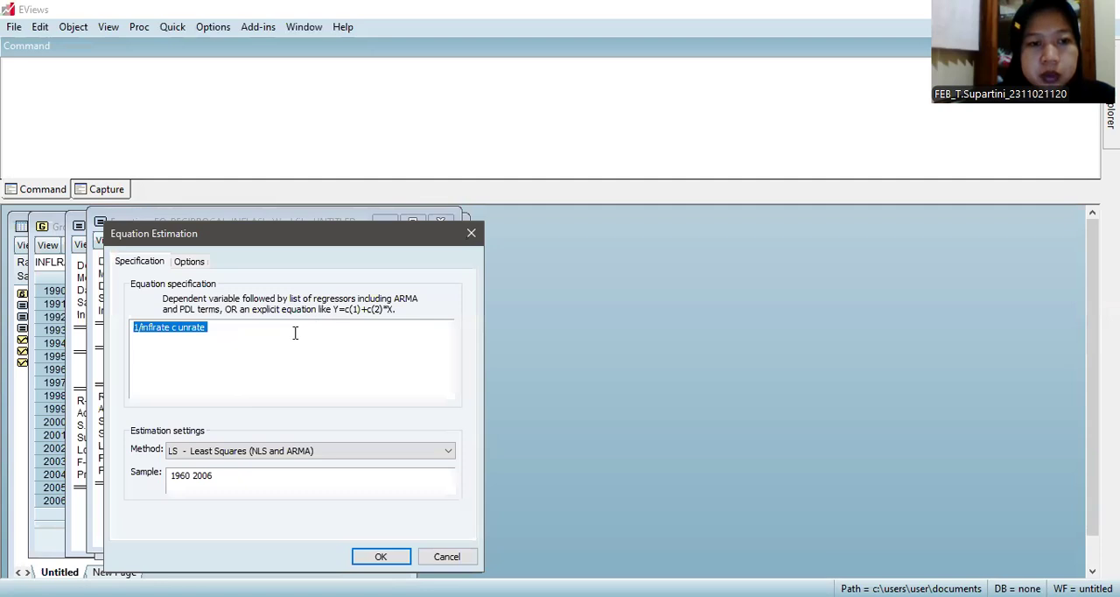
pyautogui.click(259, 338)
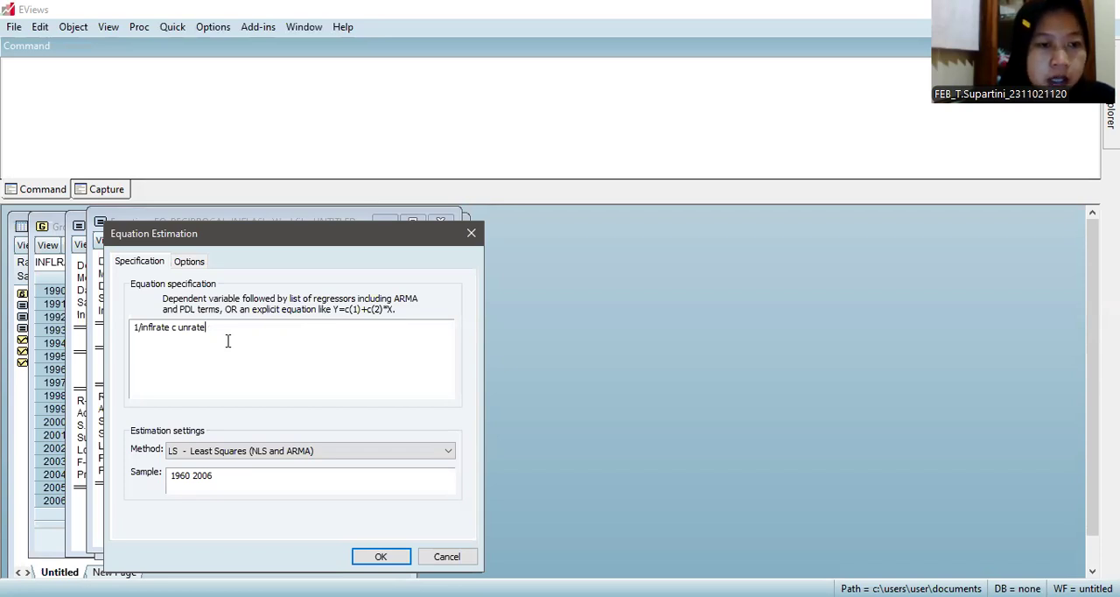
pyautogui.click(179, 326)
pyautogui.write('1/')
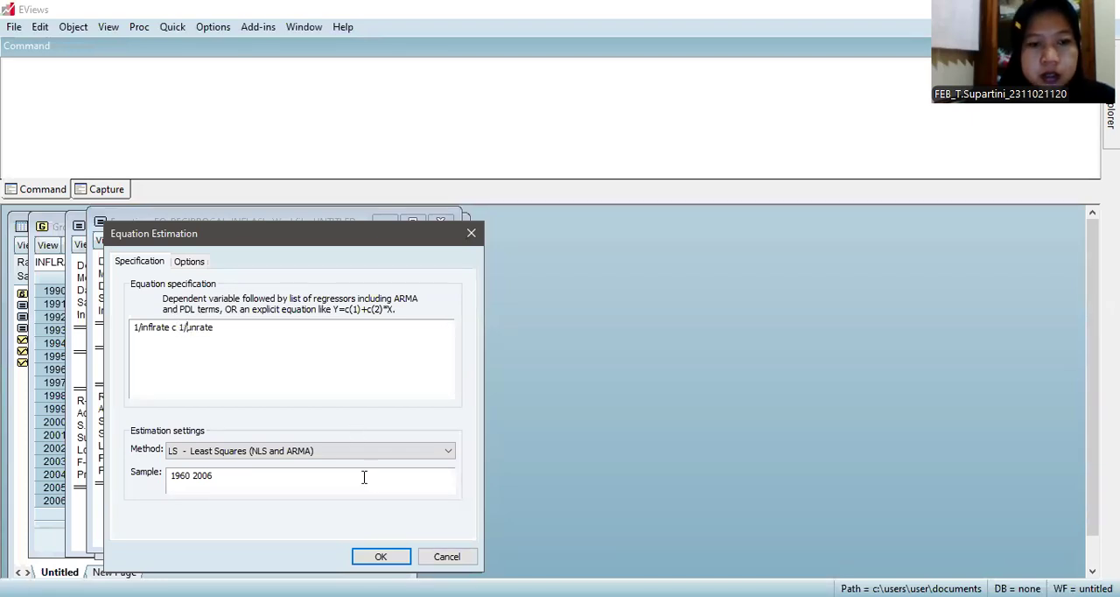
pyautogui.click(382, 556)
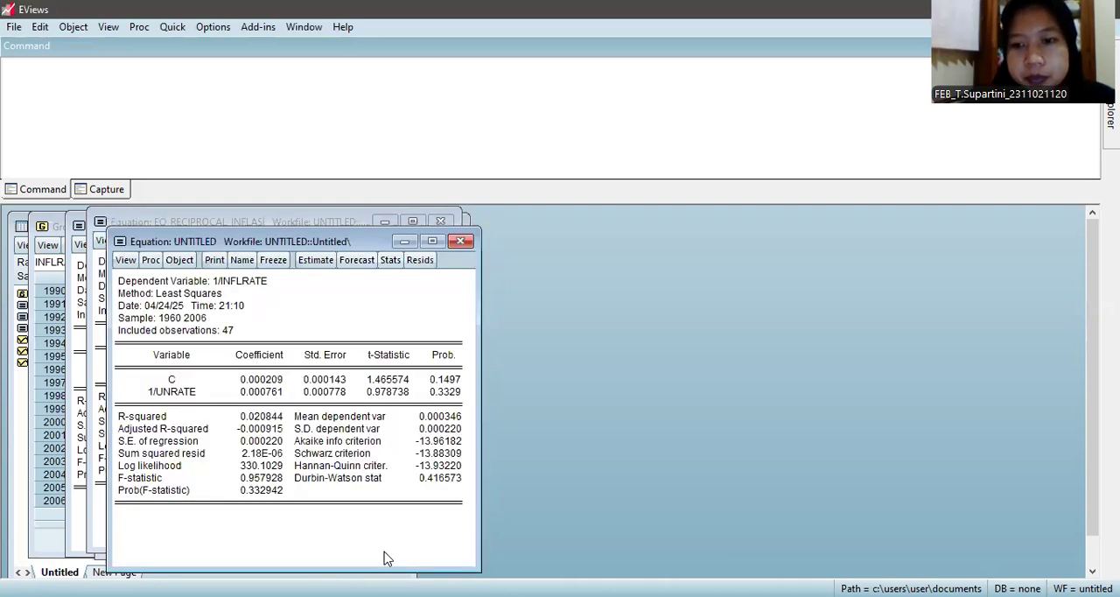
pyautogui.click(433, 242)
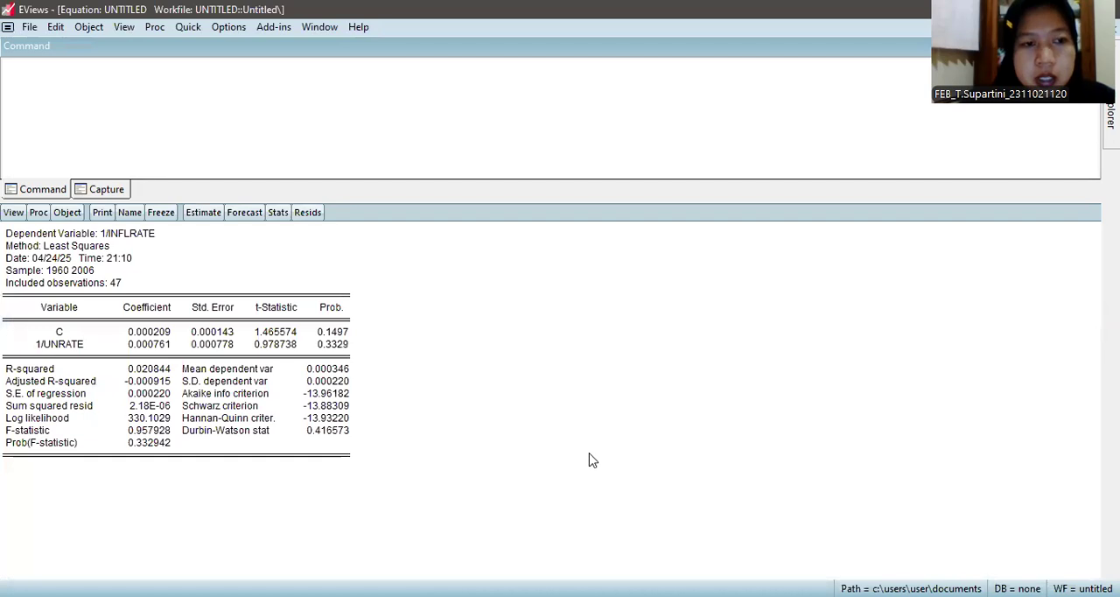